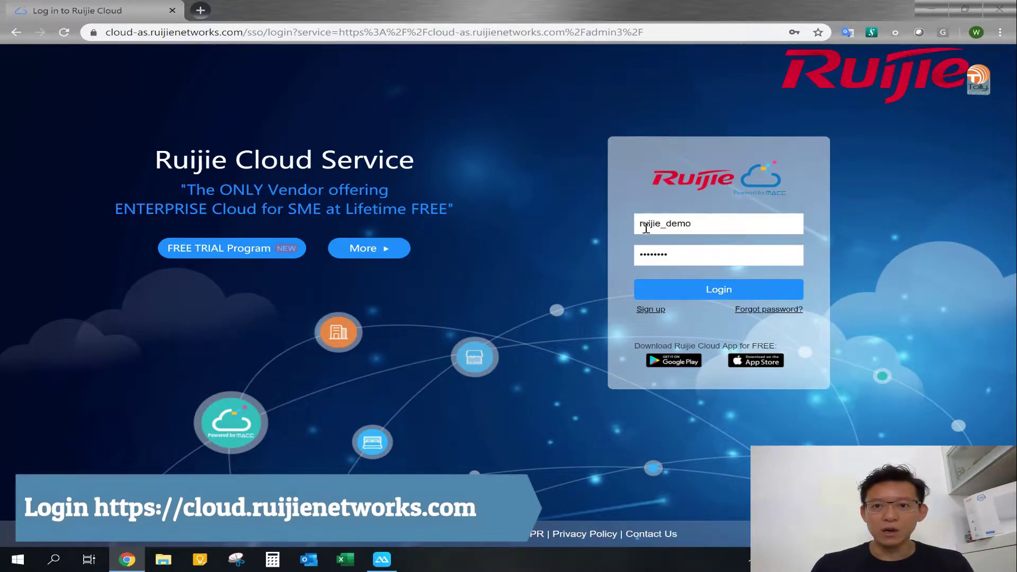
- Log in to Ruijie Cloud and expand the ALL network group dropdown
click(702, 300)
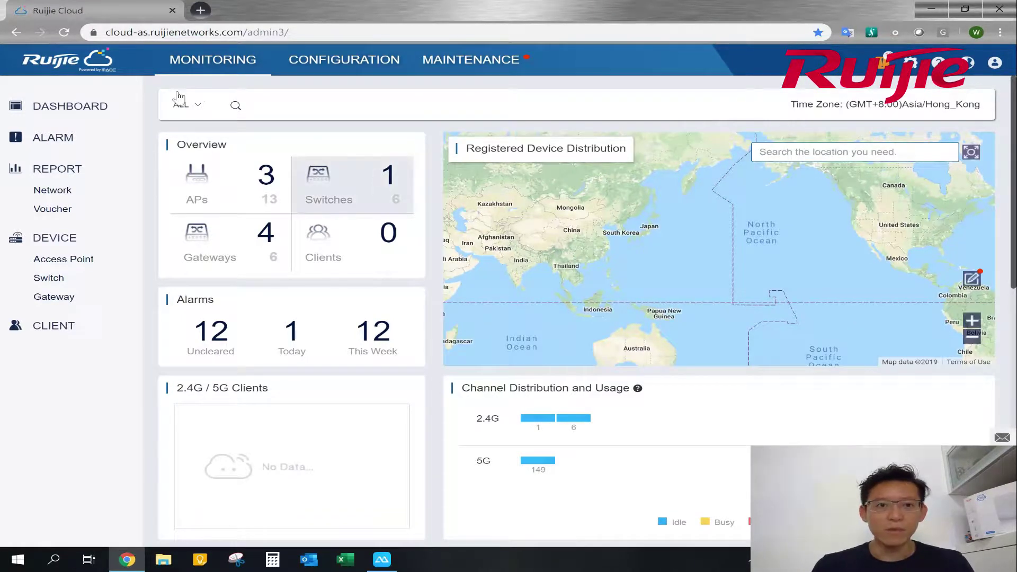
click(197, 107)
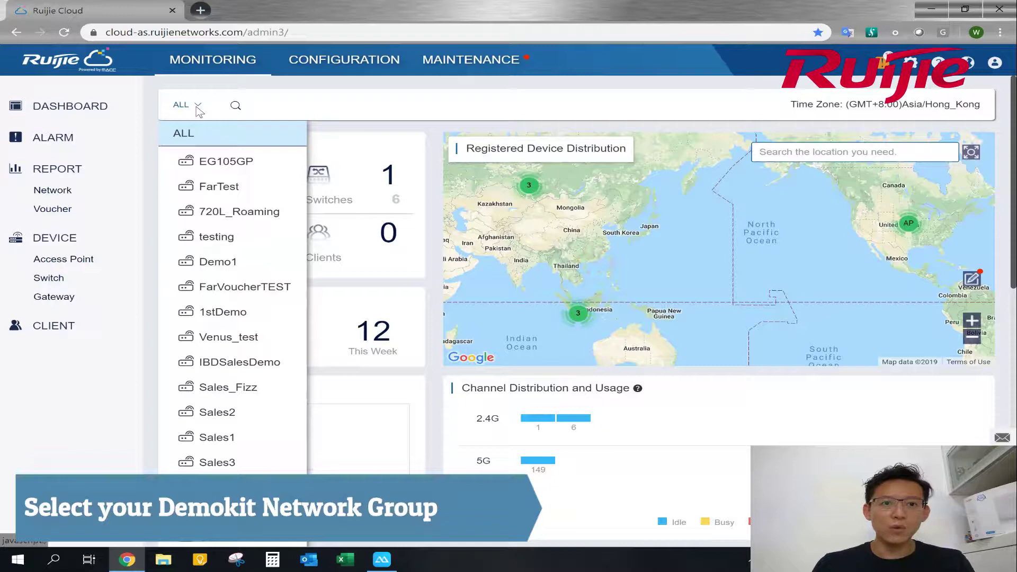
- Select the Sales10 group via search, view its map summary, and open Configuration
click(235, 108)
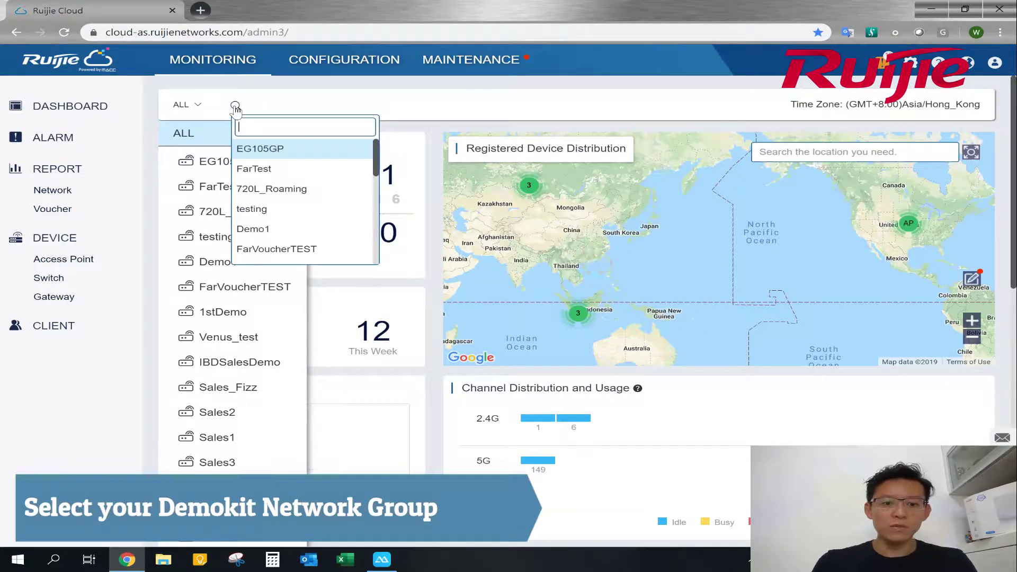
text(sales10)
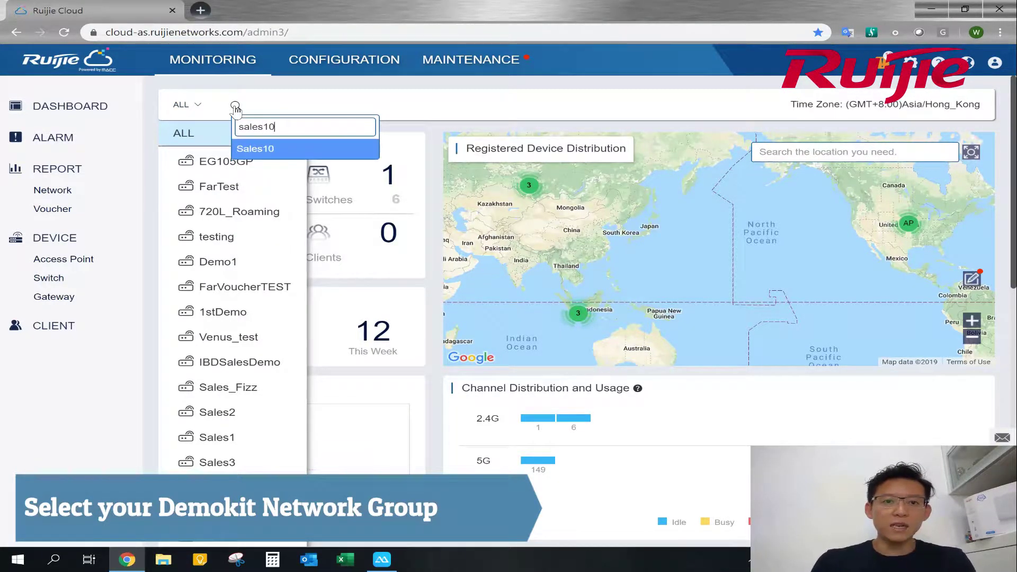
click(271, 150)
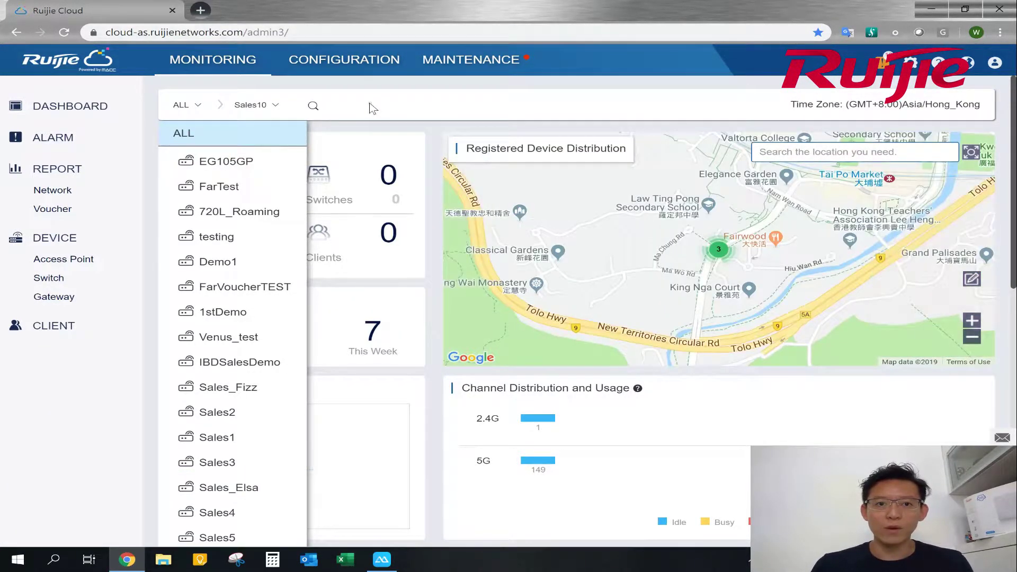
click(366, 222)
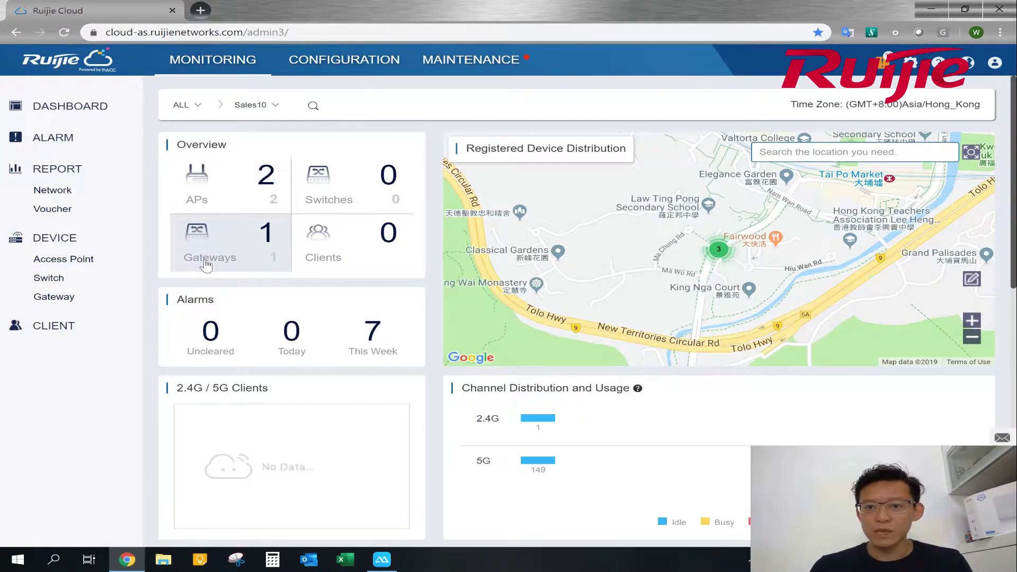
click(718, 249)
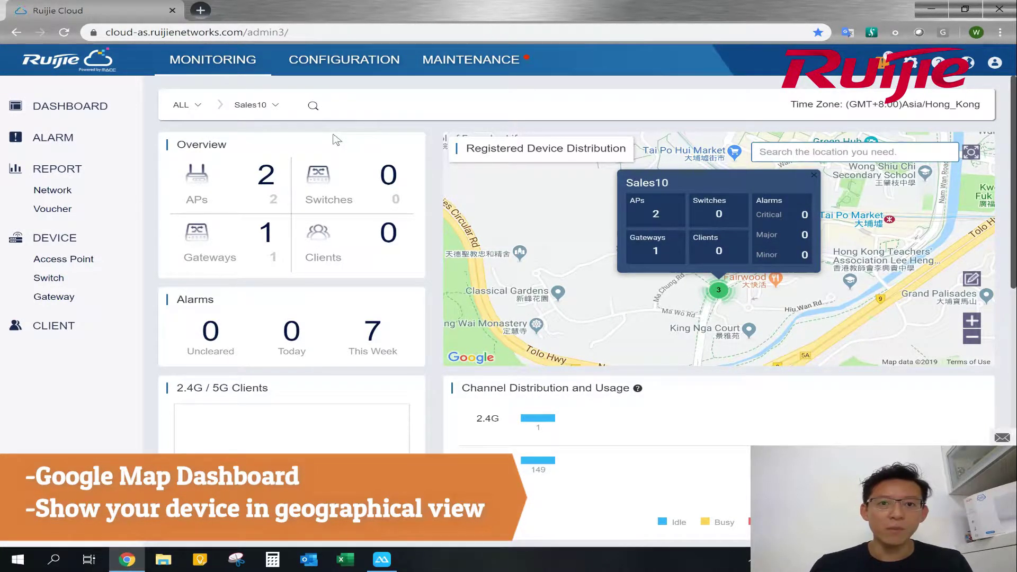
click(332, 67)
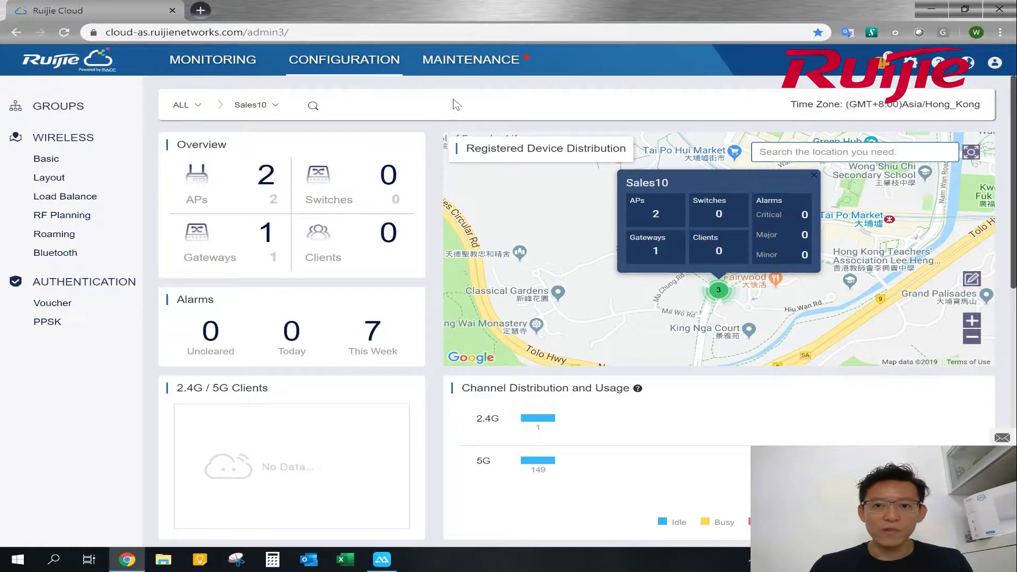
- Go to Authentication > Voucher and open Manage Package for Sales10
click(66, 306)
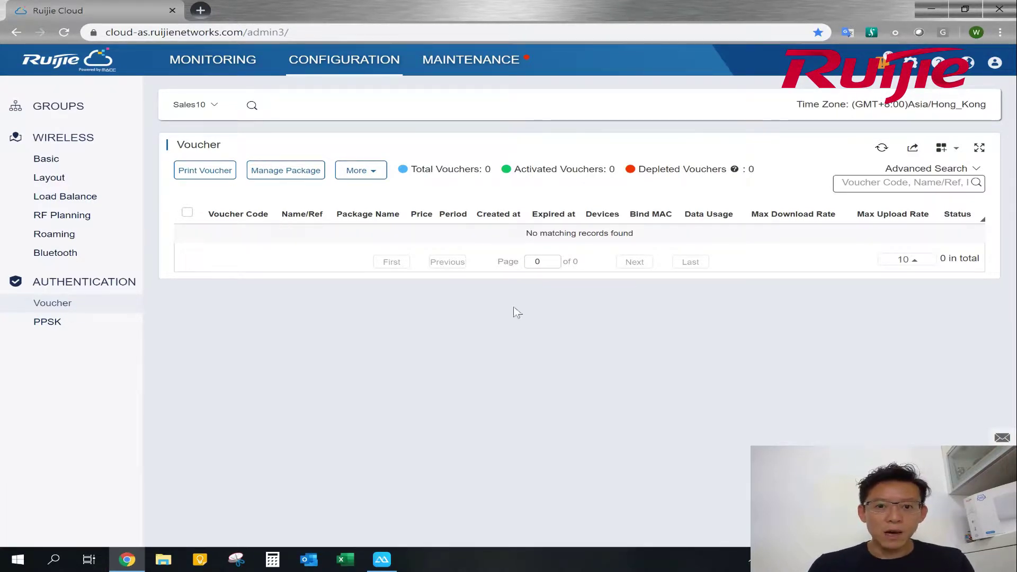
click(284, 175)
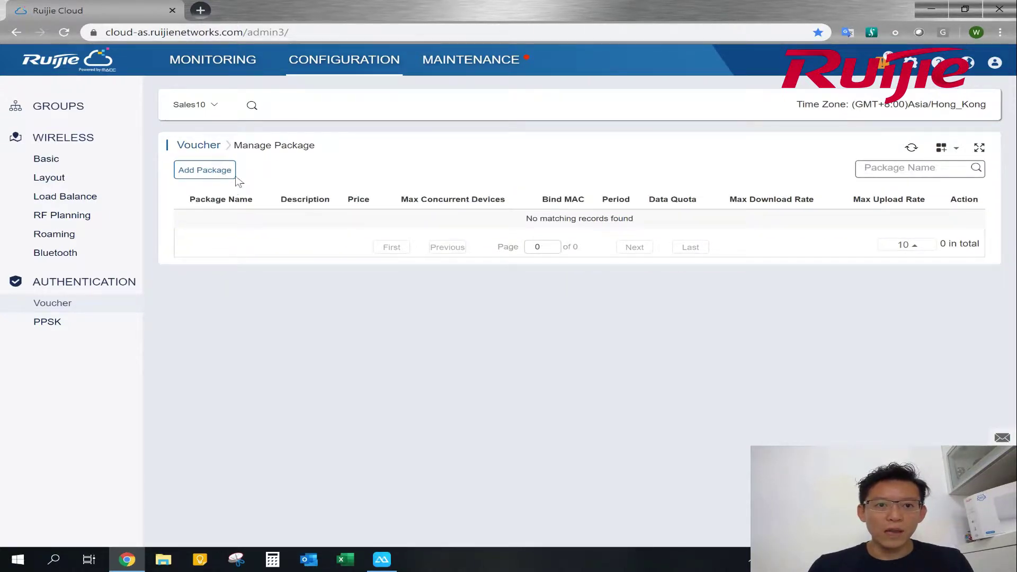
- Start a new package named FreeWiFi_1Min, leaving description and price empty
click(204, 171)
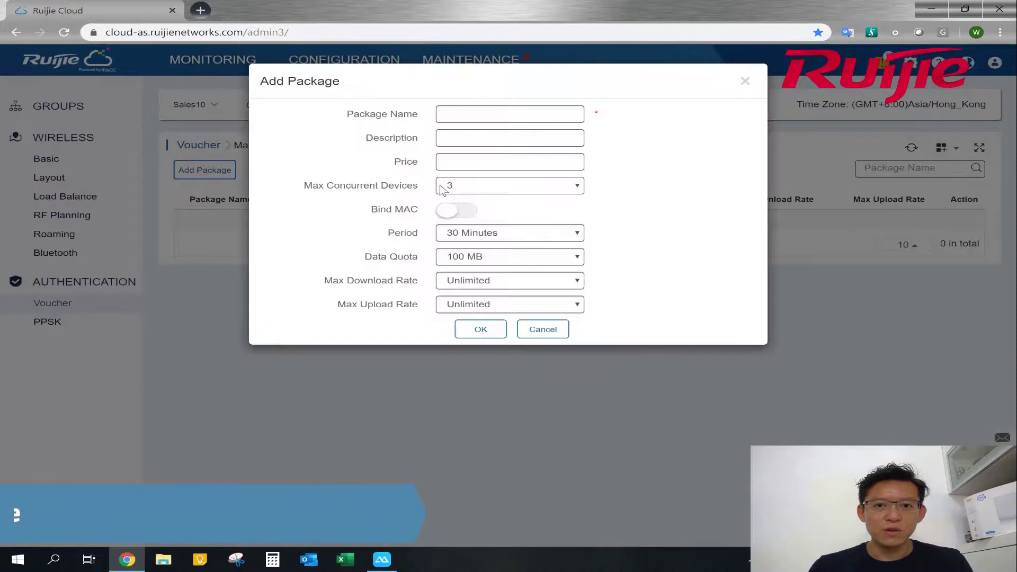
click(472, 118)
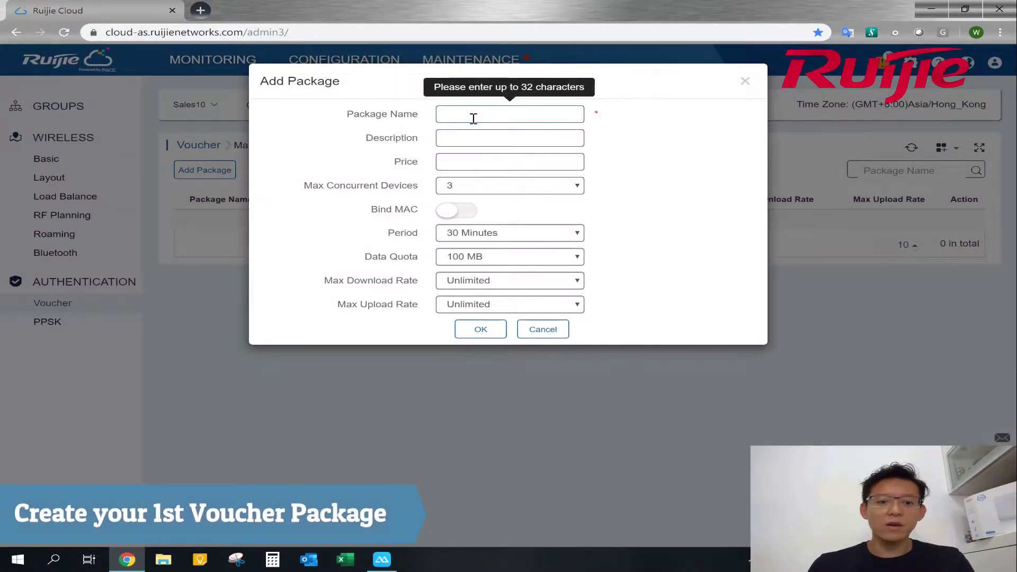
text(FRee)
key(BackSpace)
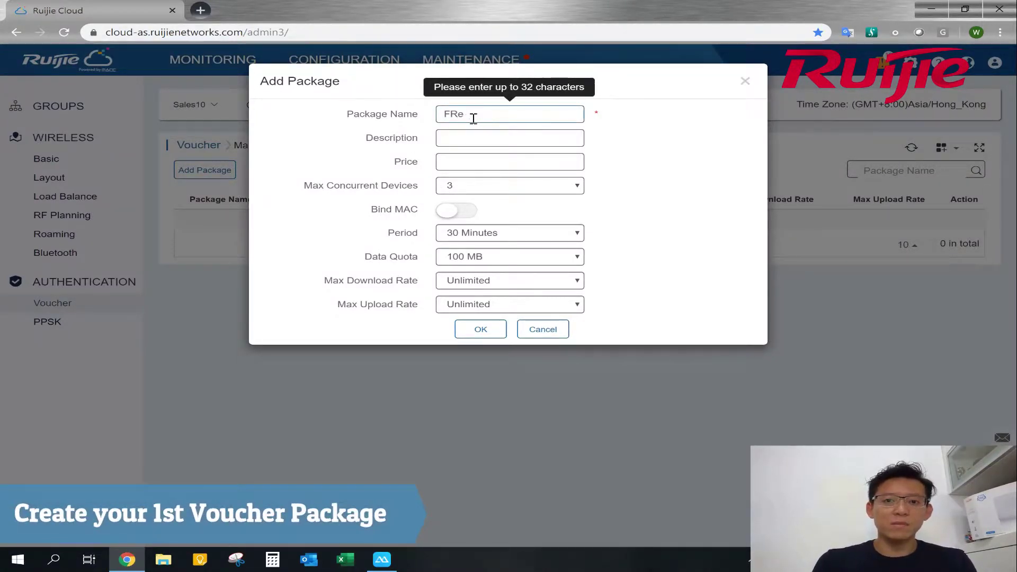
key(BackSpace)
key(BackSpace)
text(reeWiFi)
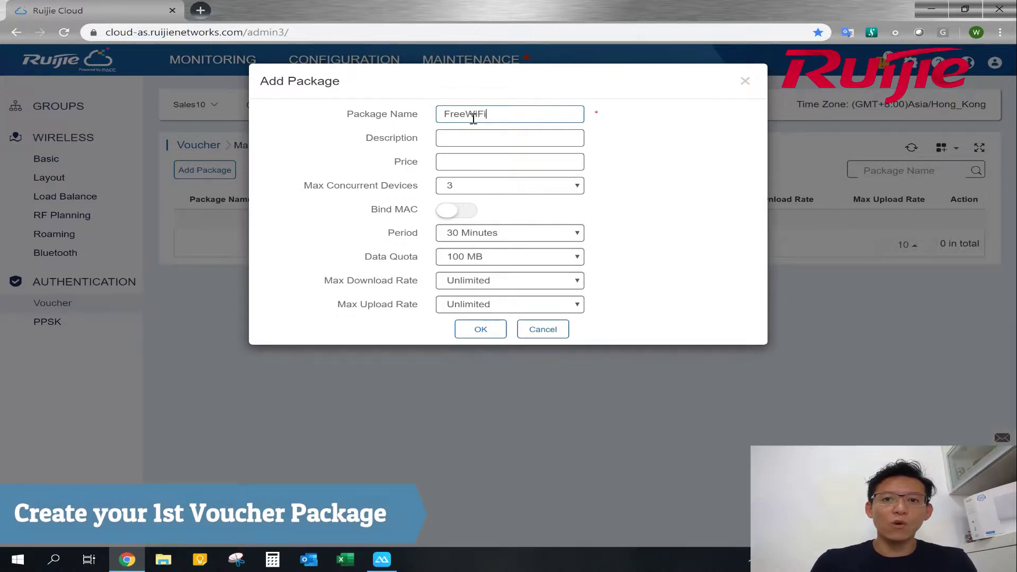
text(_)
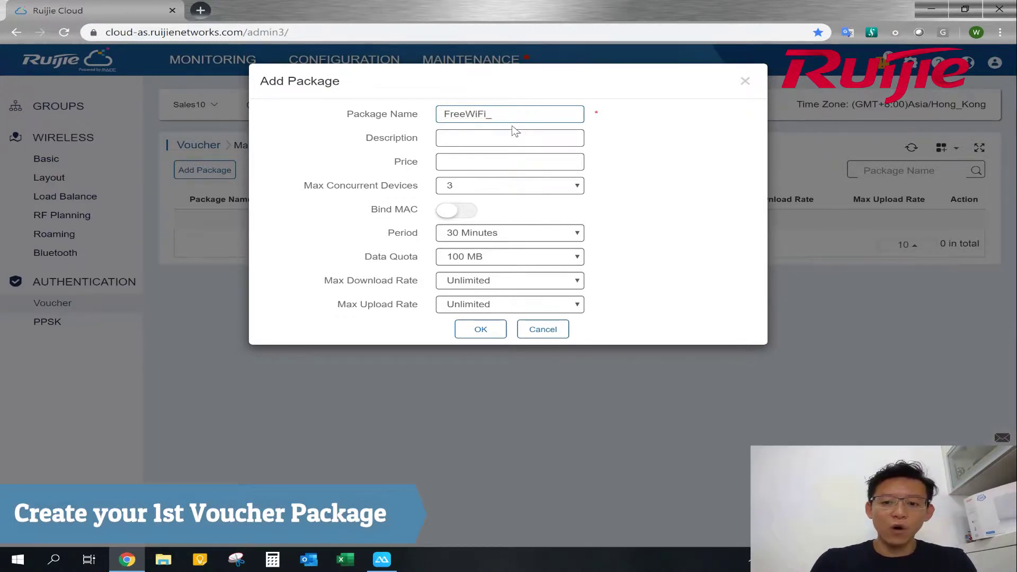
text(1Min)
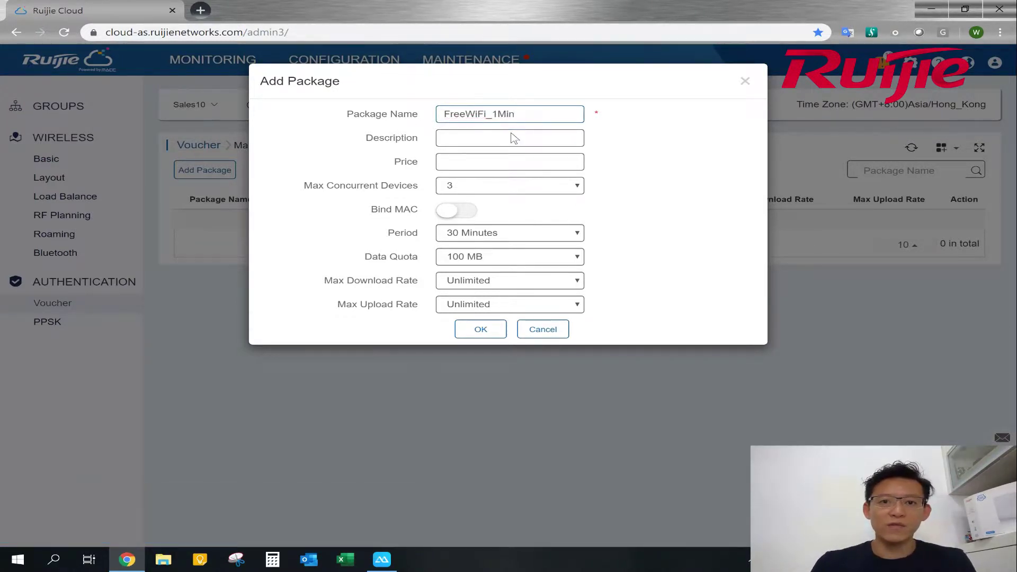
click(509, 138)
click(498, 159)
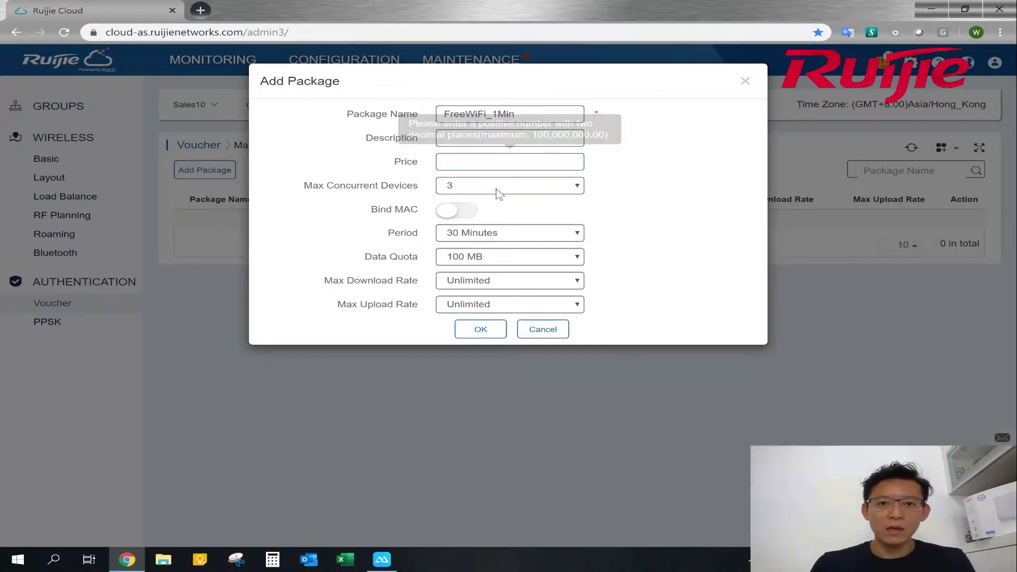
click(555, 184)
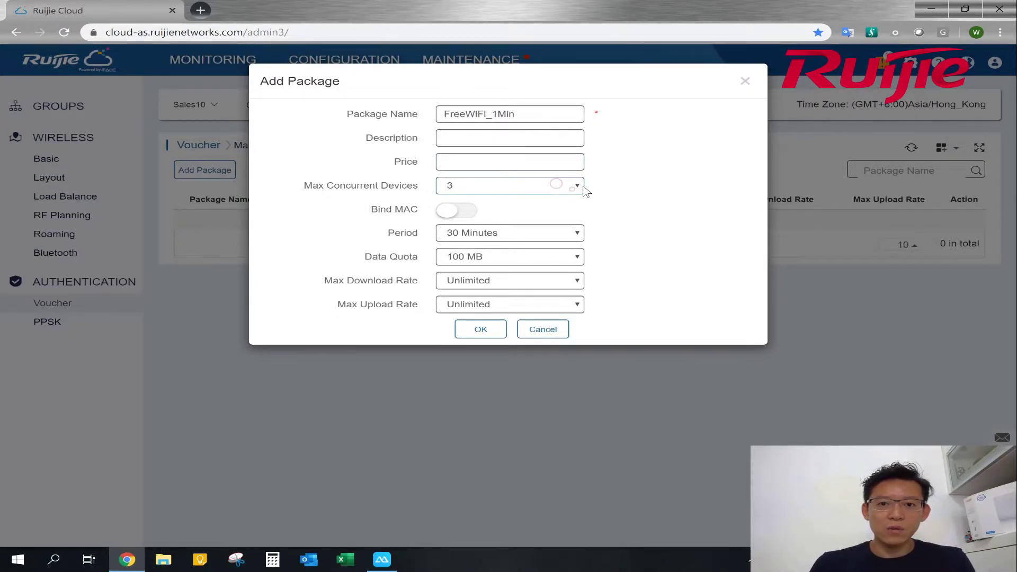
- Set 3 devices, custom one-minute period, 100 MB quota, unlimited rates, and save
click(482, 184)
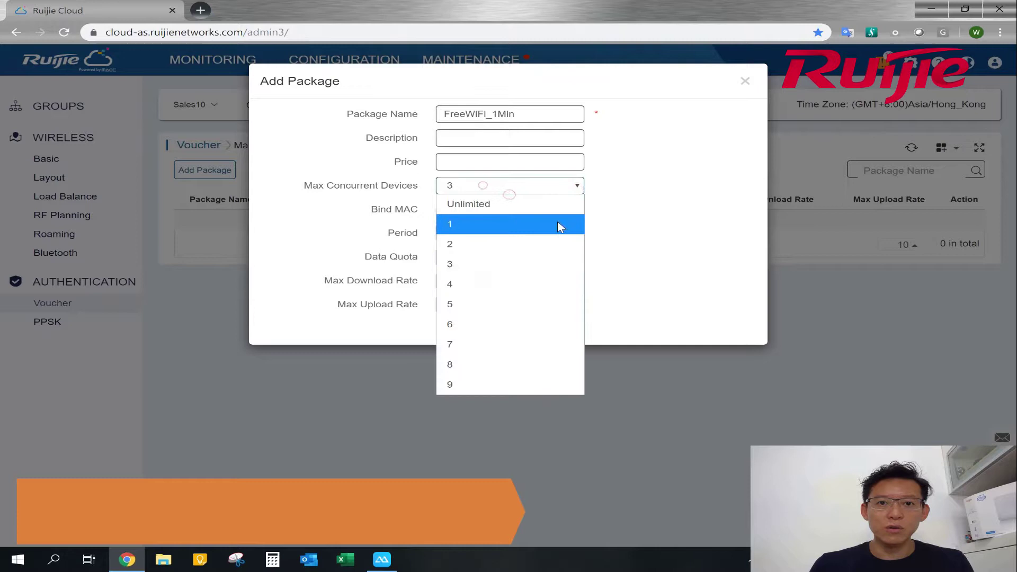
click(532, 269)
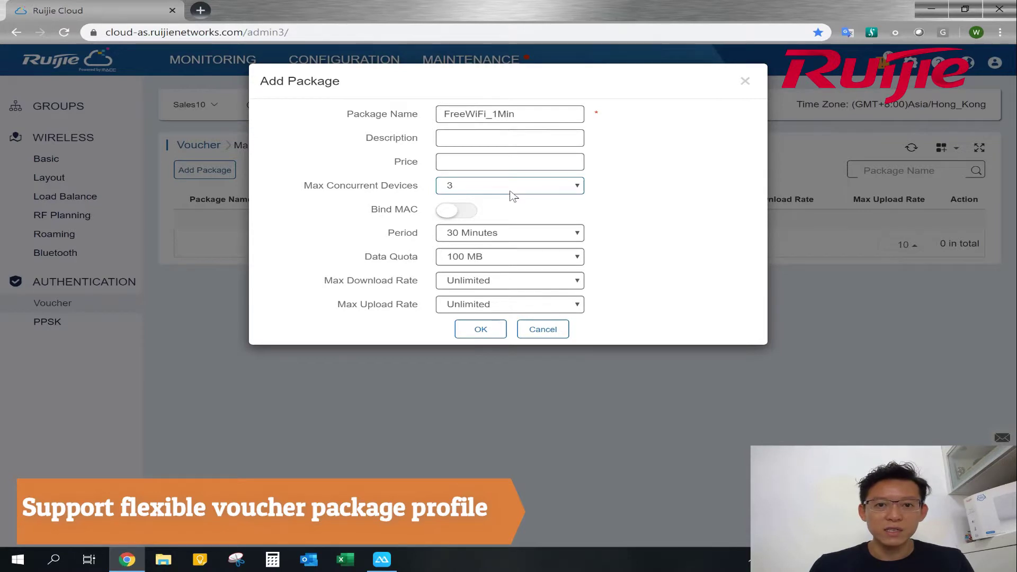
click(535, 232)
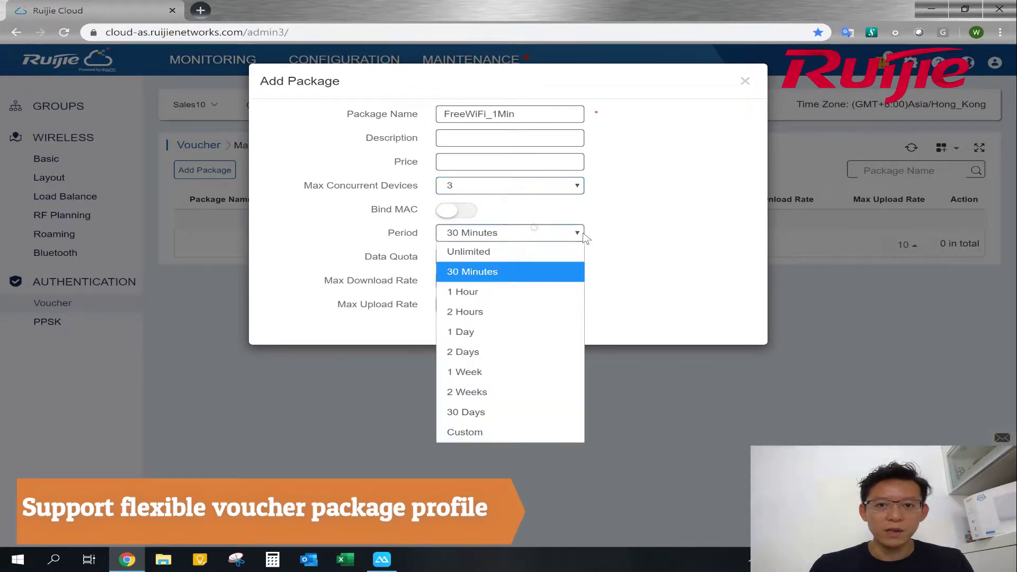
click(517, 430)
mouse_move(620, 233)
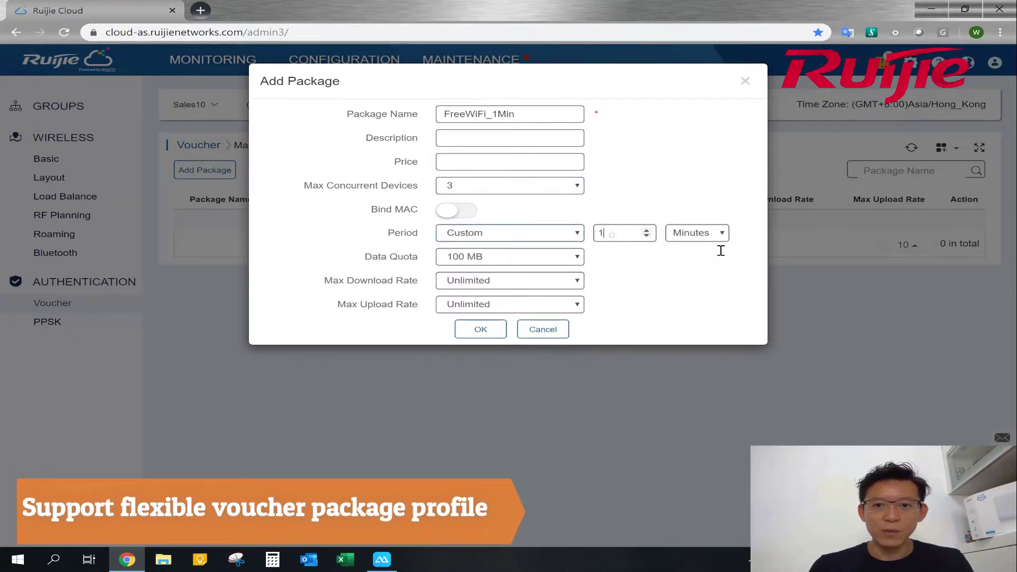
click(524, 259)
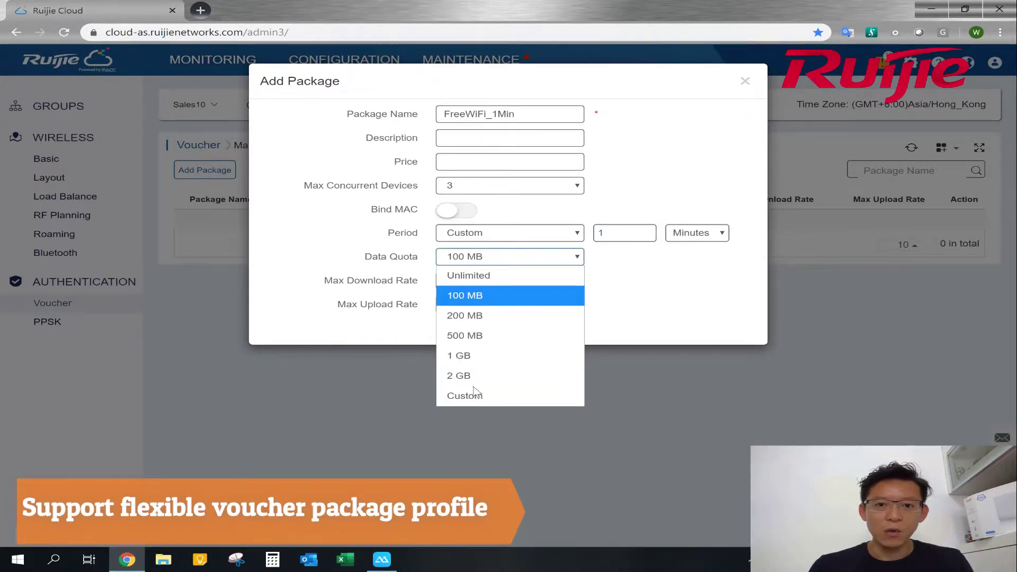
click(500, 296)
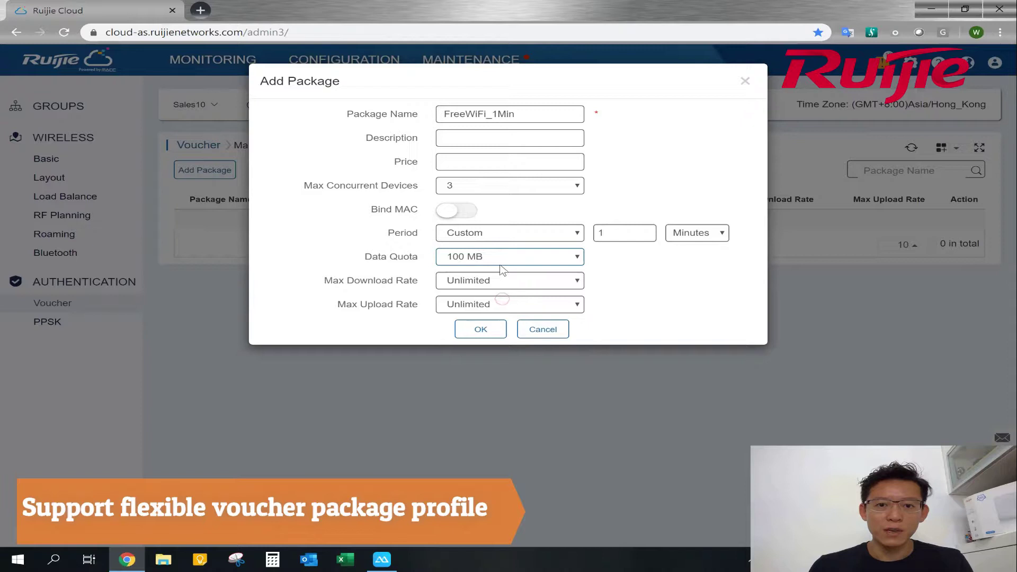
click(504, 286)
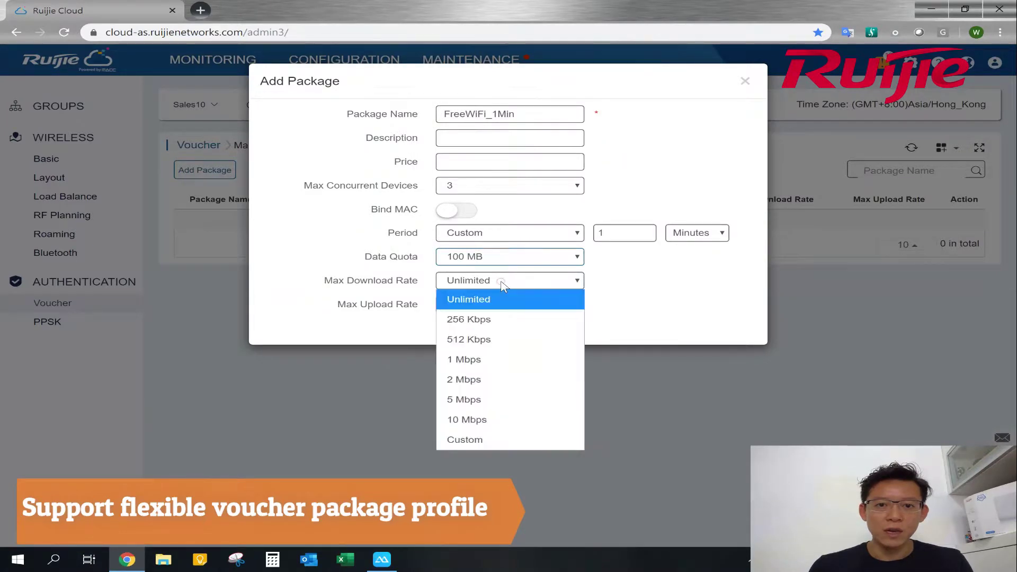
click(572, 298)
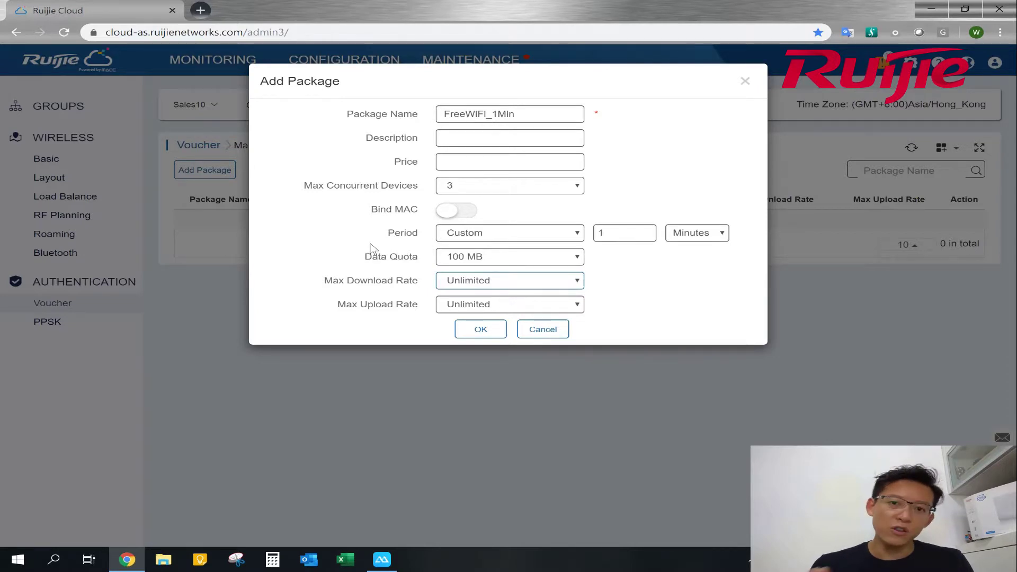
click(497, 329)
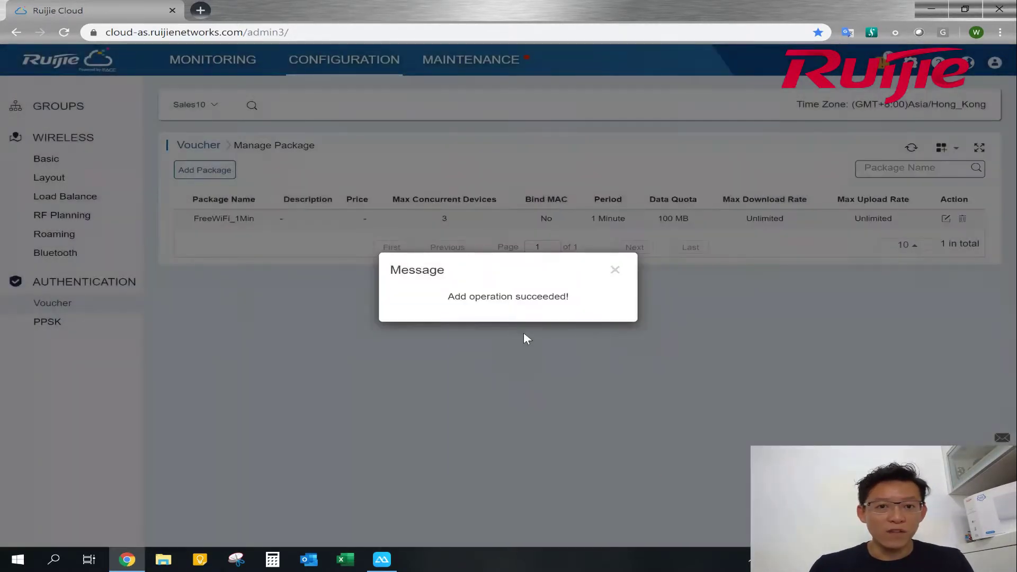
- Generate 5 FreeWiFi_1Min vouchers as multiple vouchers, then cancel printing and close the sheet
click(615, 271)
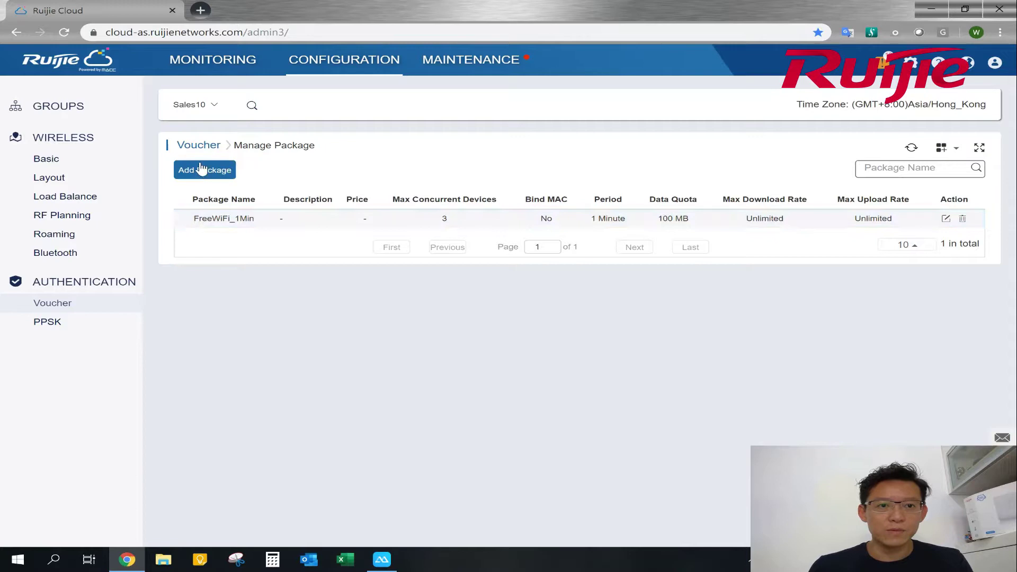
click(203, 147)
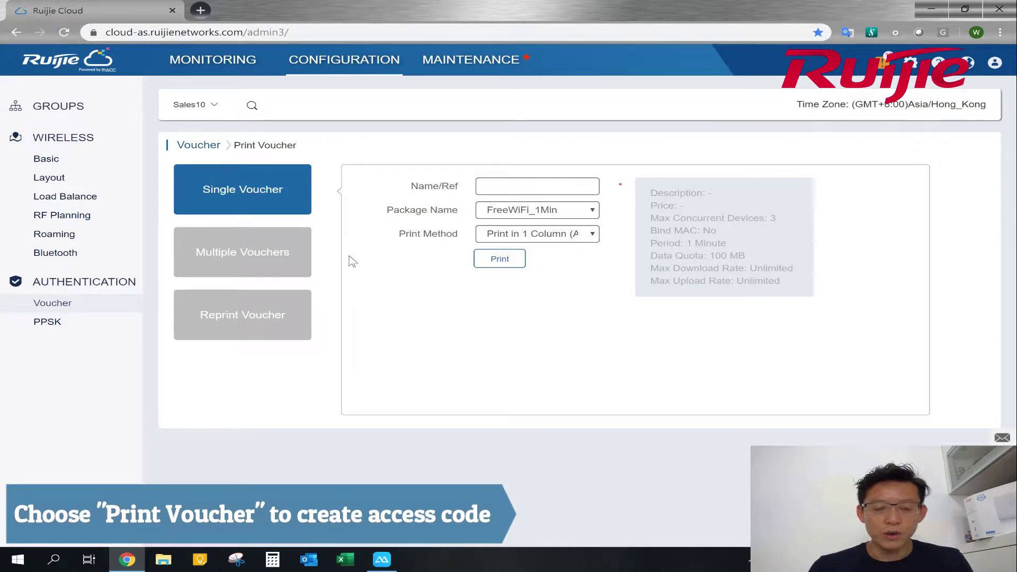
click(236, 269)
click(518, 189)
text(5)
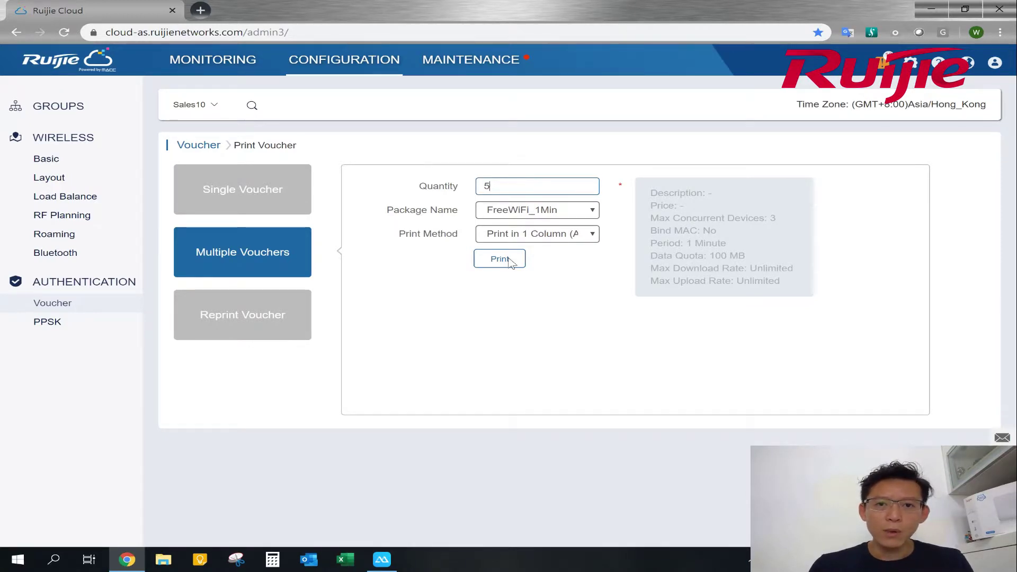
click(543, 210)
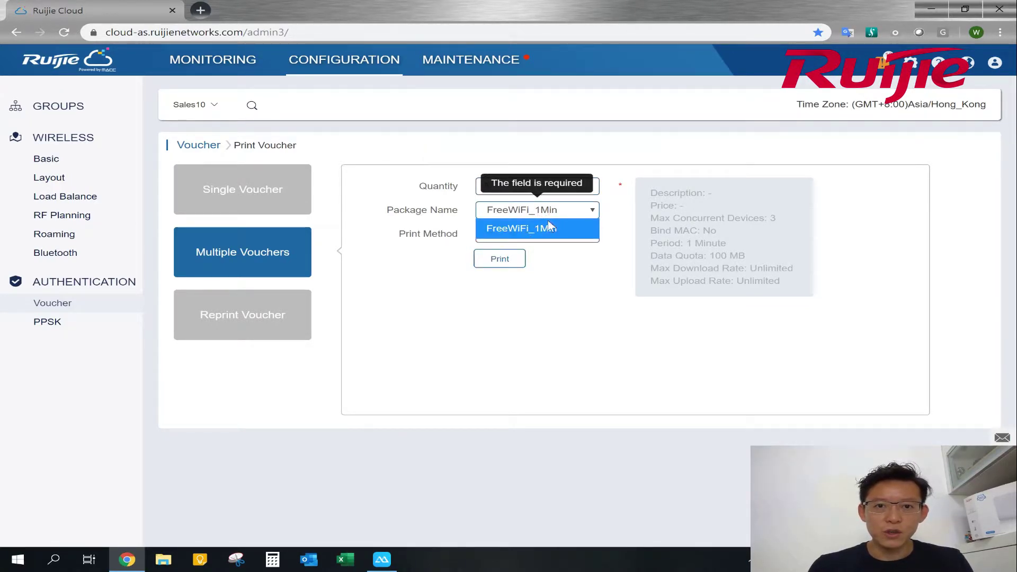
click(559, 213)
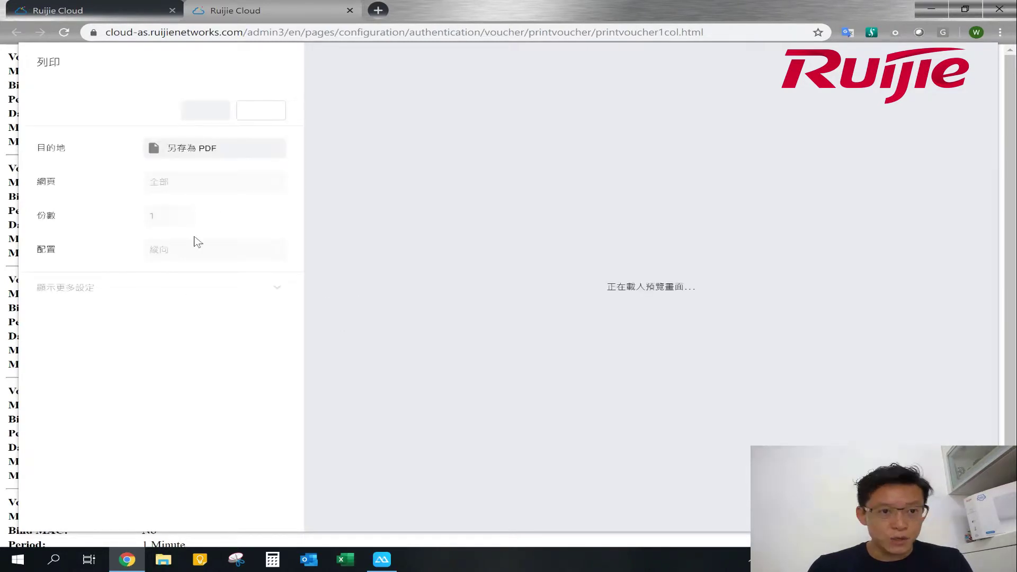
click(270, 112)
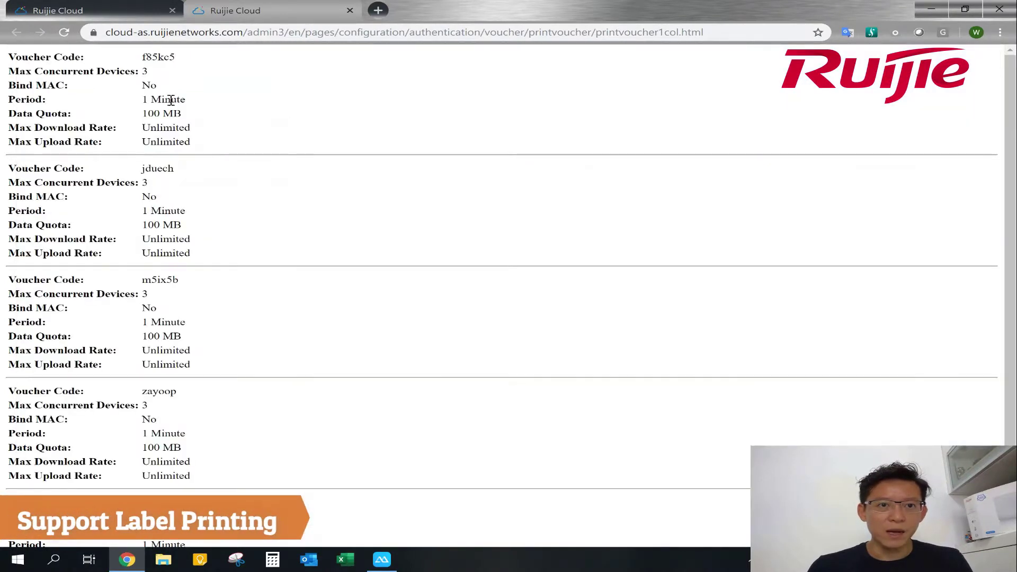
click(350, 11)
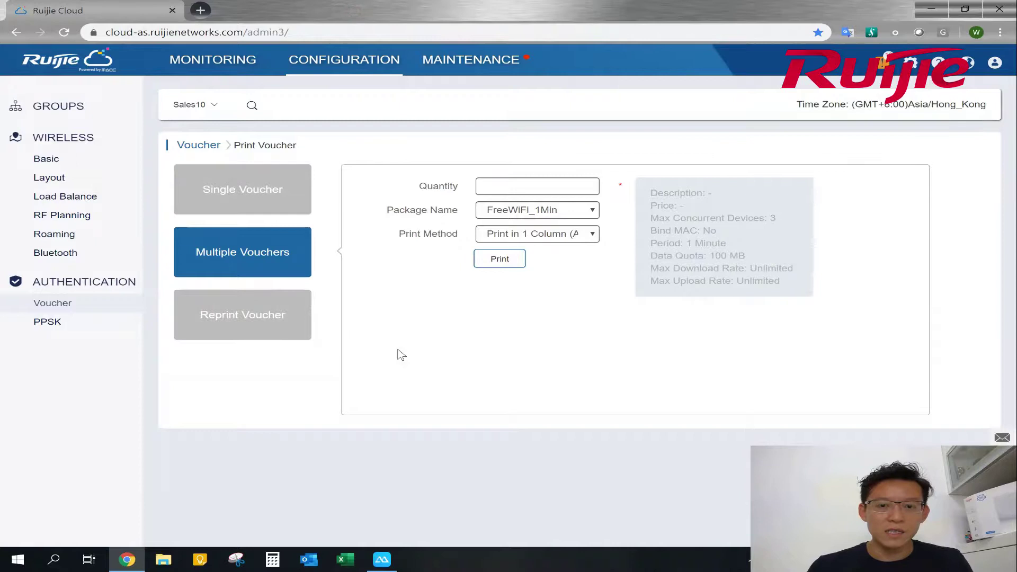
- Go back to the voucher list via the Voucher breadcrumb
click(214, 148)
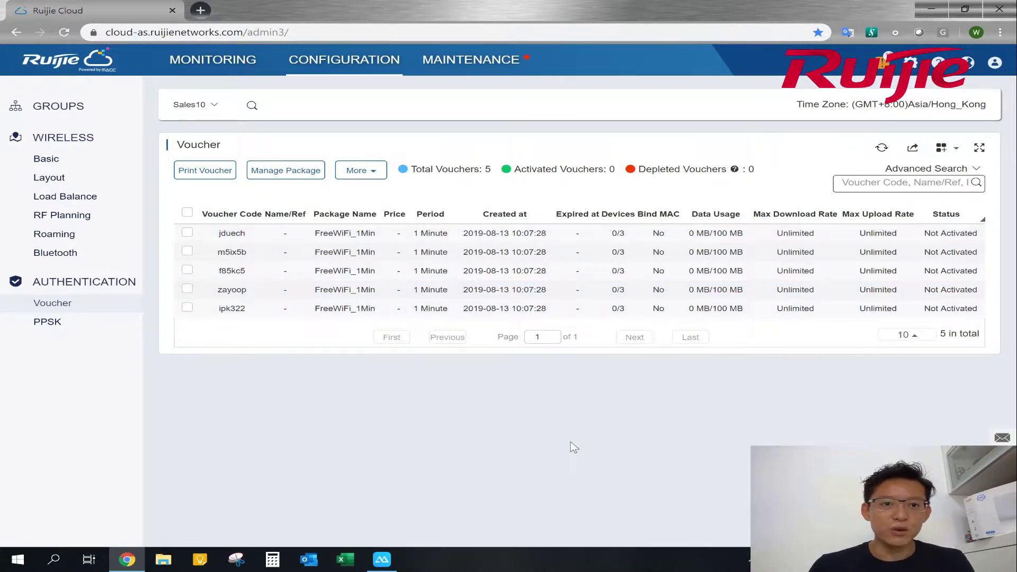
- Place the ApowerMirror phone window on the left and Chrome's voucher list on the right
click(387, 561)
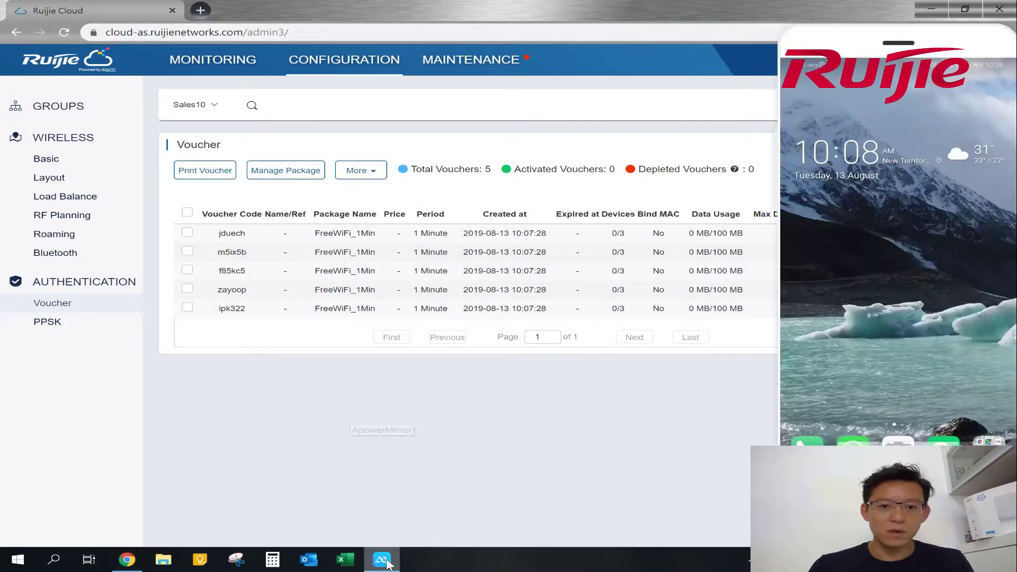
mouse_move(911, 36)
mouse_down()
mouse_move(291, 8)
mouse_move(157, 29)
mouse_up()
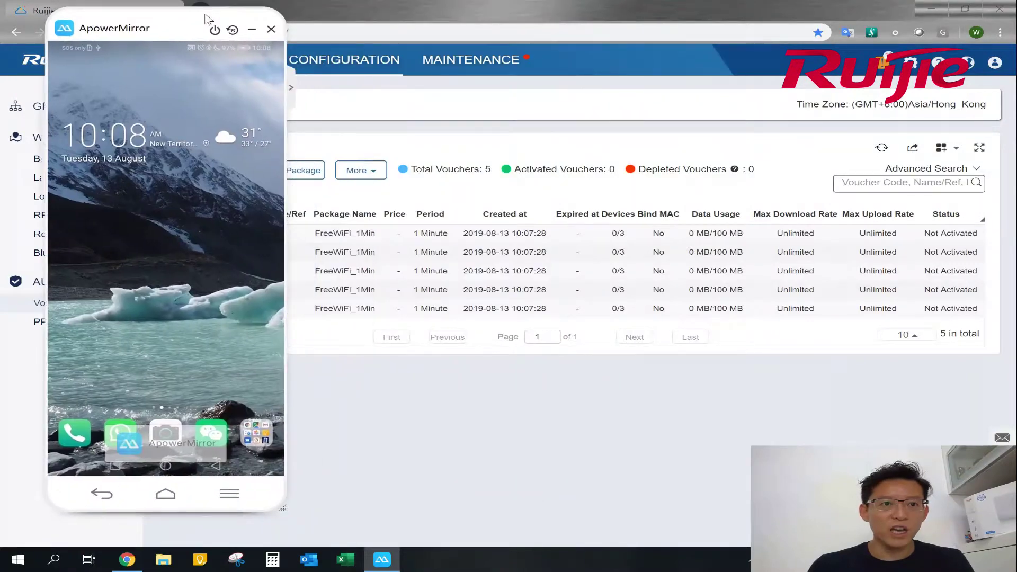
click(342, 7)
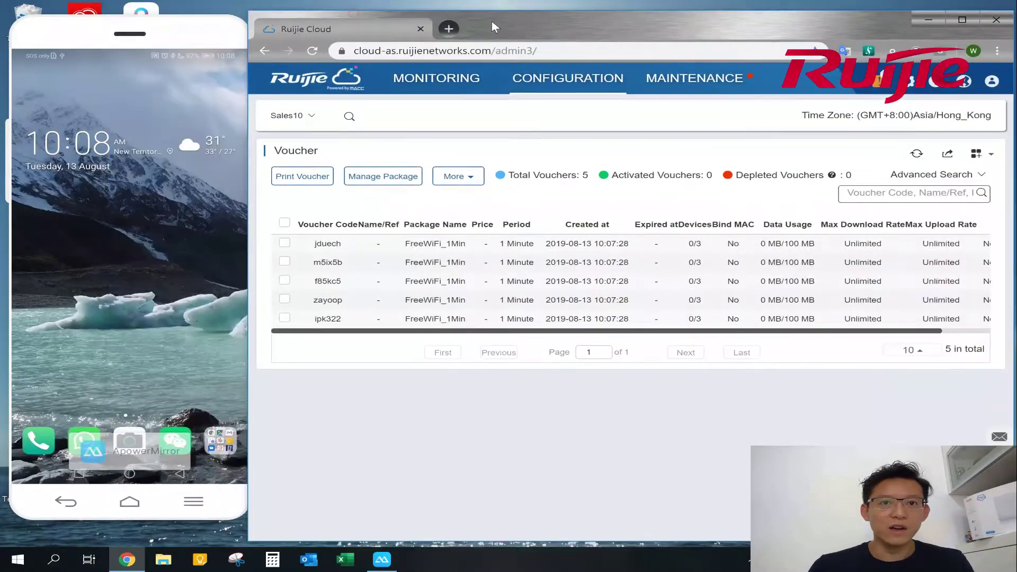
mouse_move(348, 6)
mouse_down()
mouse_move(507, 1)
mouse_move(489, 11)
mouse_up()
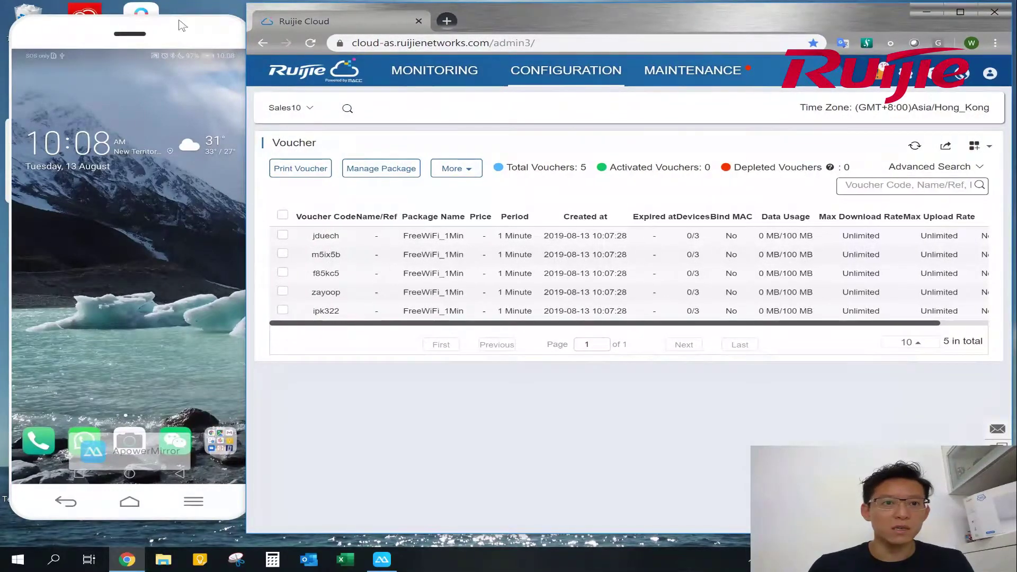
drag(181, 25, 176, 15)
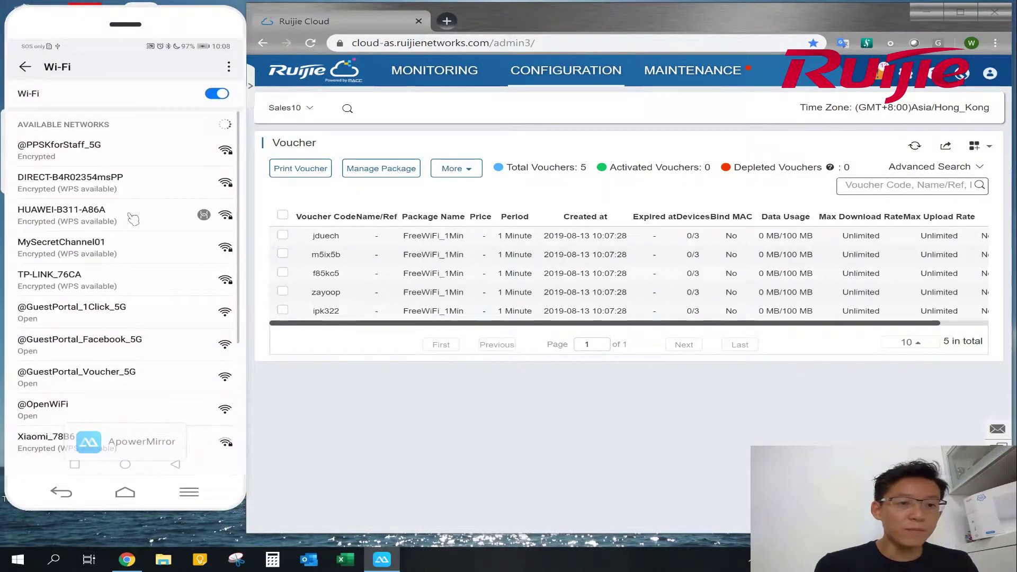
scroll(133, 218, down, 2)
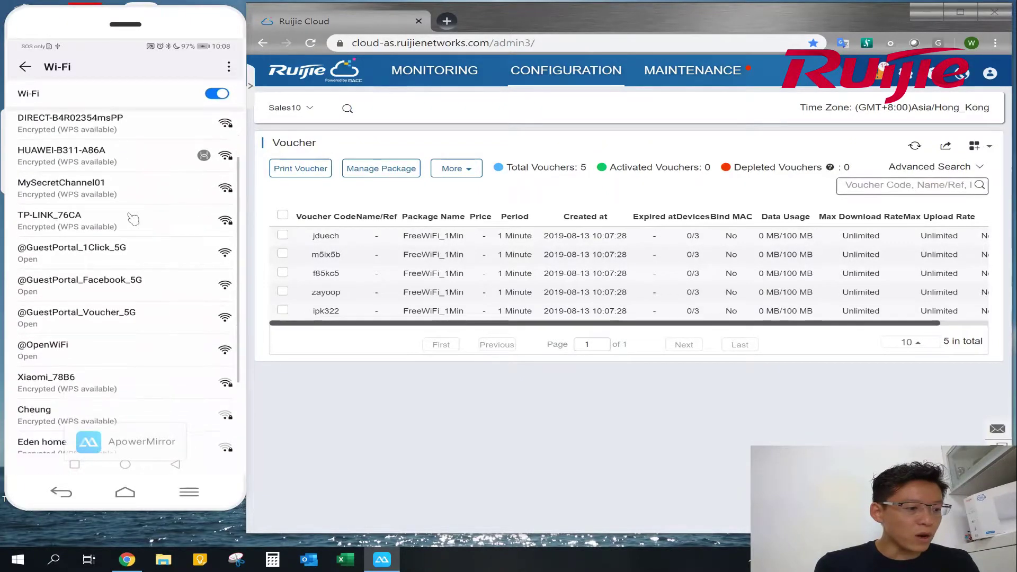
scroll(133, 219, down, 2)
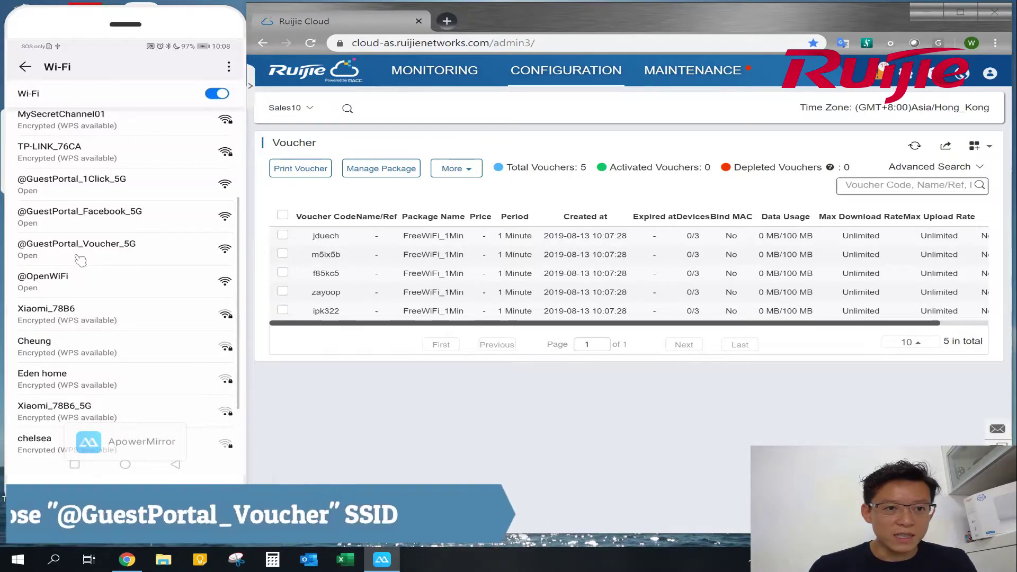
click(128, 253)
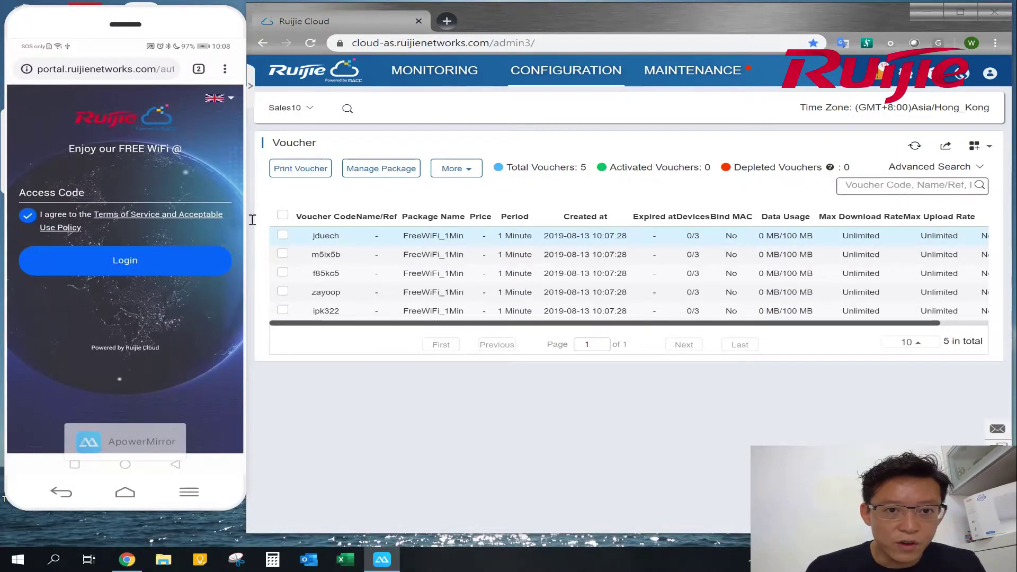
click(154, 194)
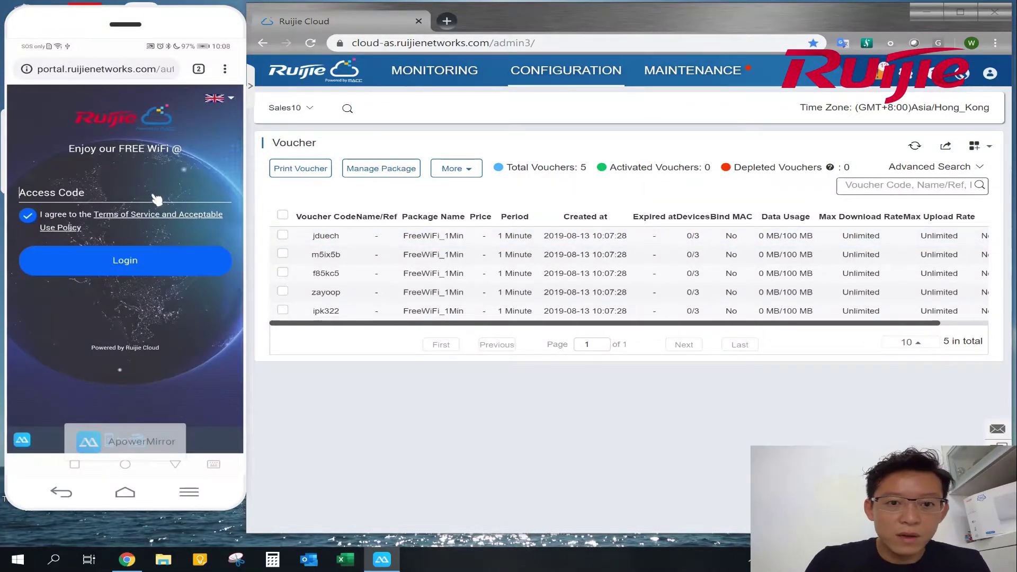
text(j)
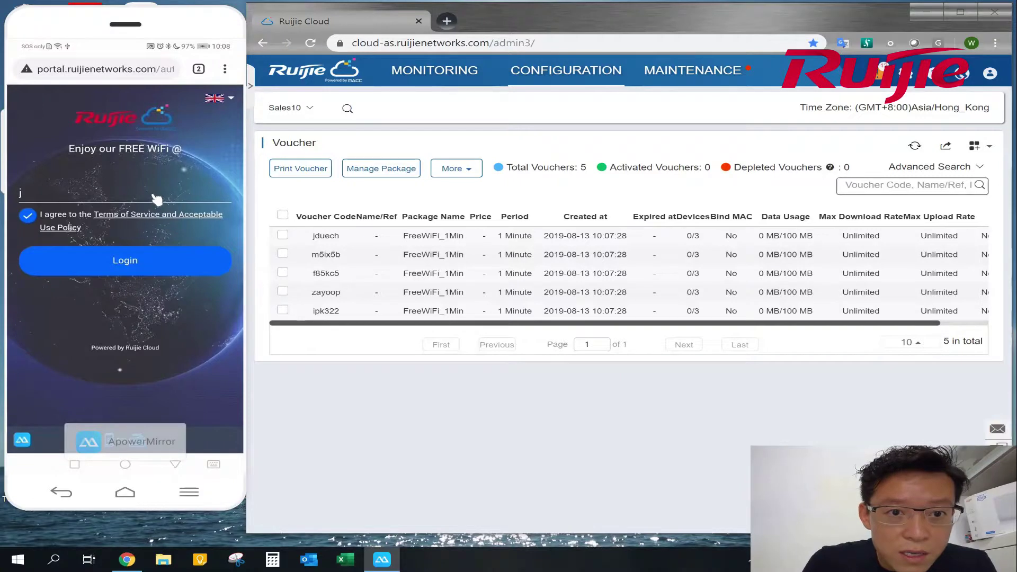
text(duech)
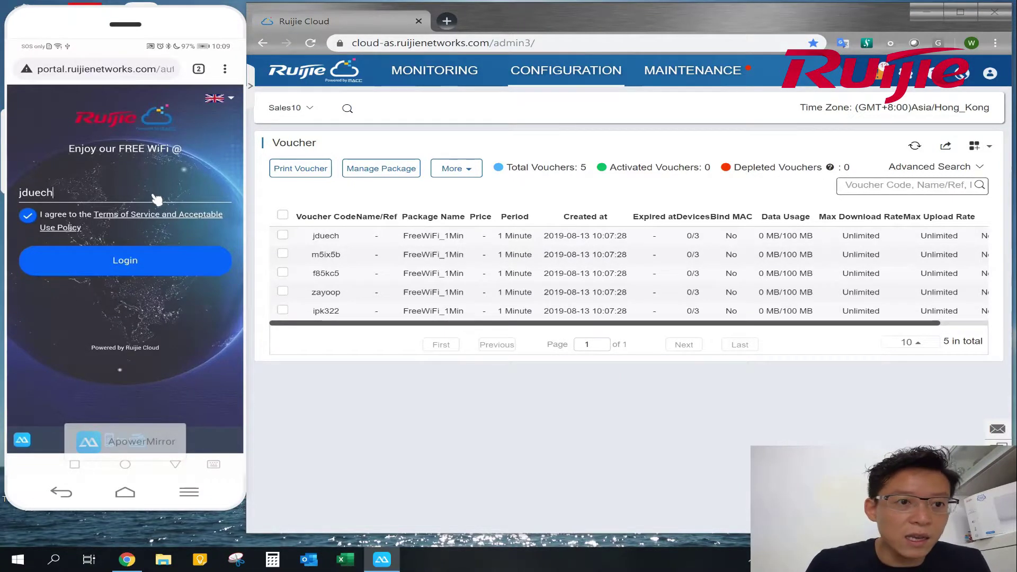
click(168, 261)
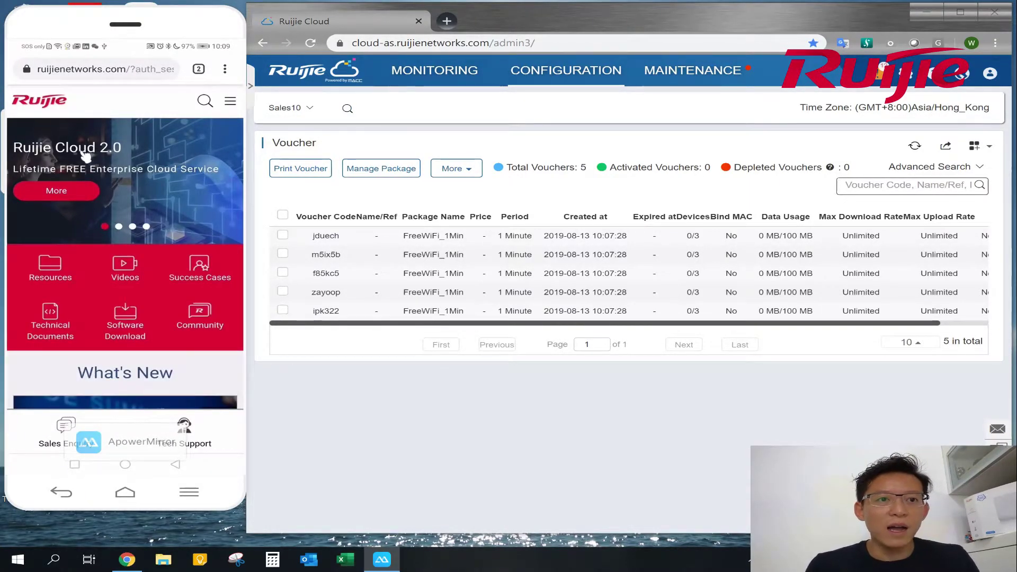
- Load youtube.com on the phone and play the Britain's Got Talent choir video
click(128, 68)
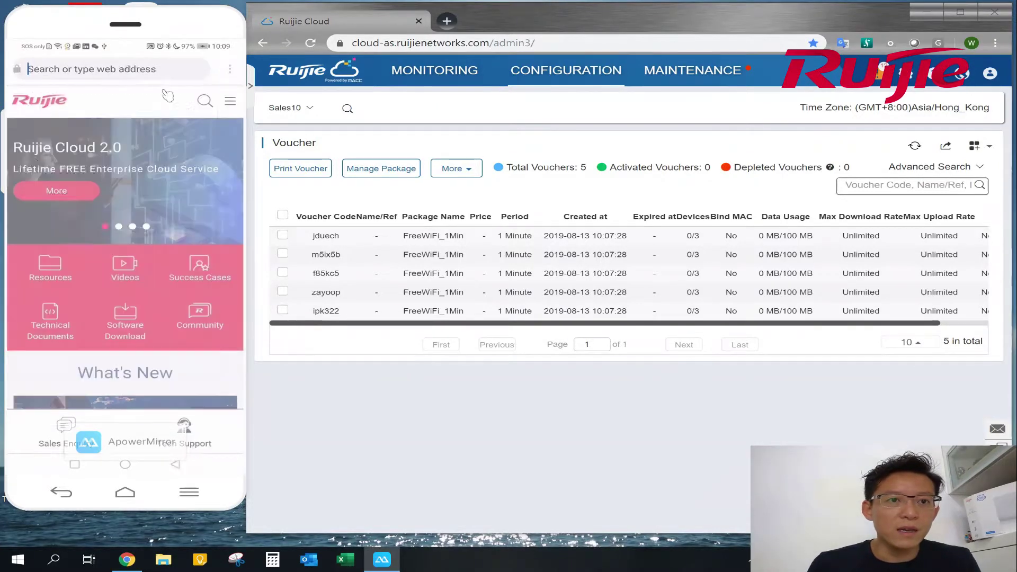
text(yout)
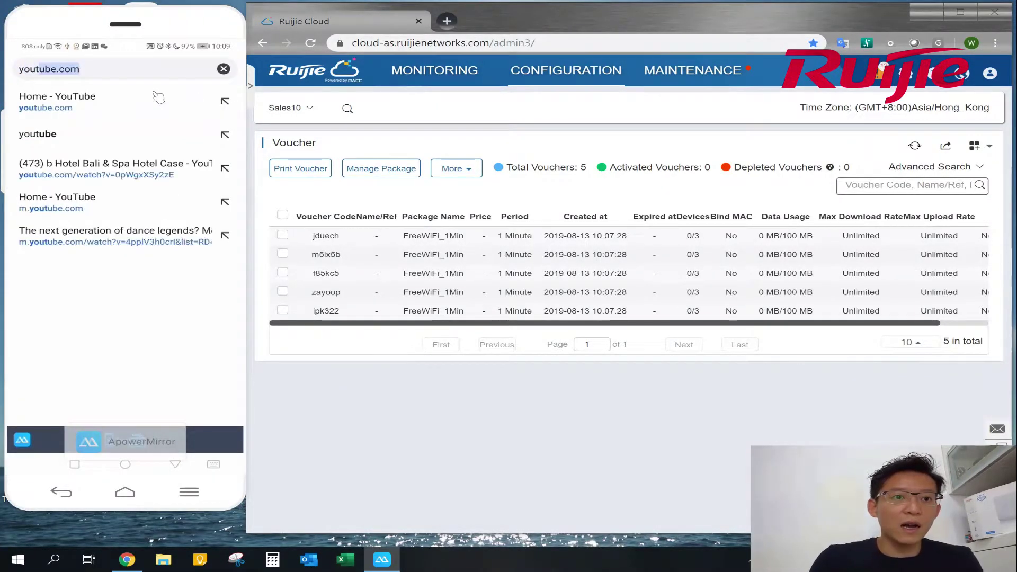
text(ube.com)
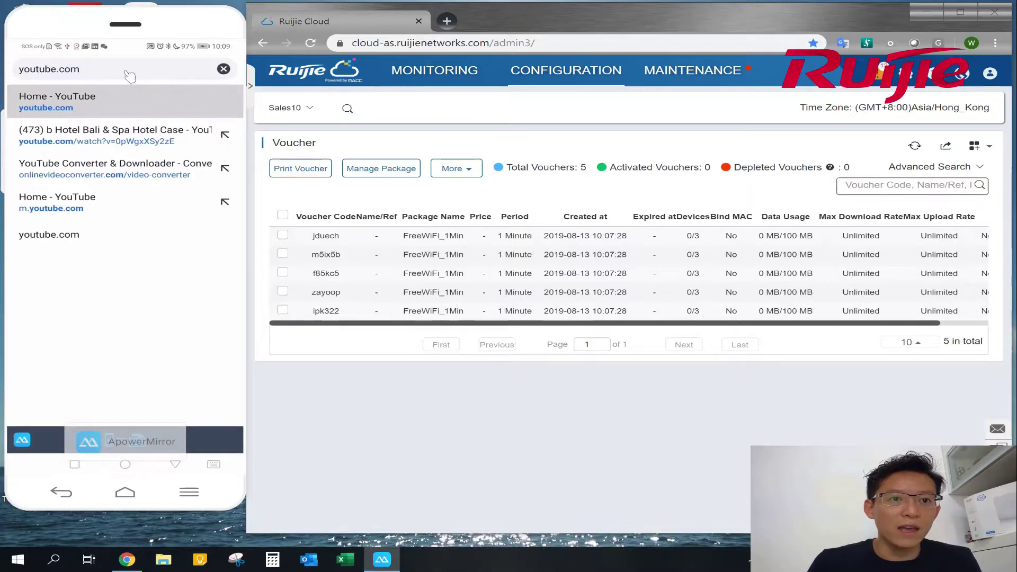
key(Return)
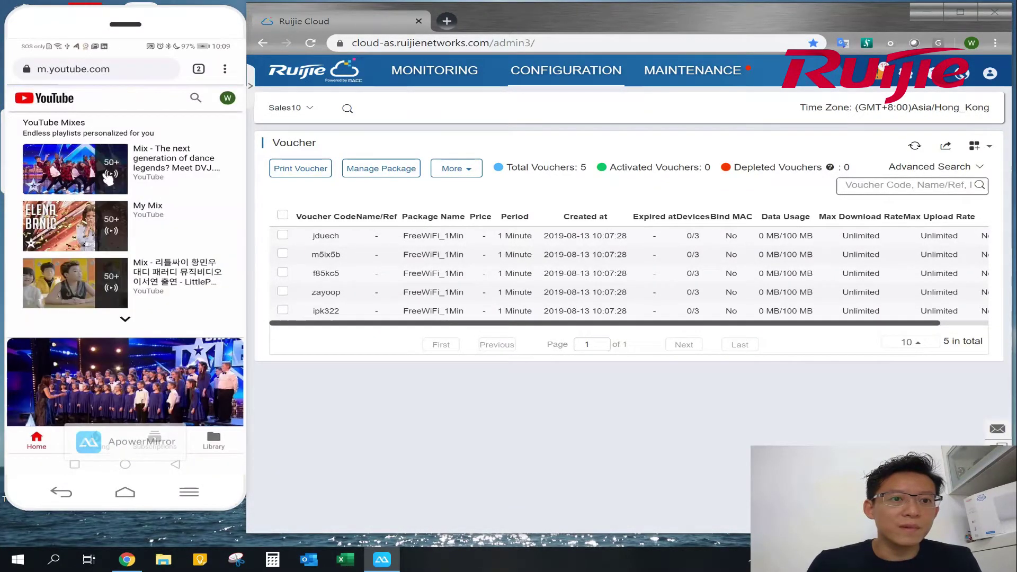
click(109, 375)
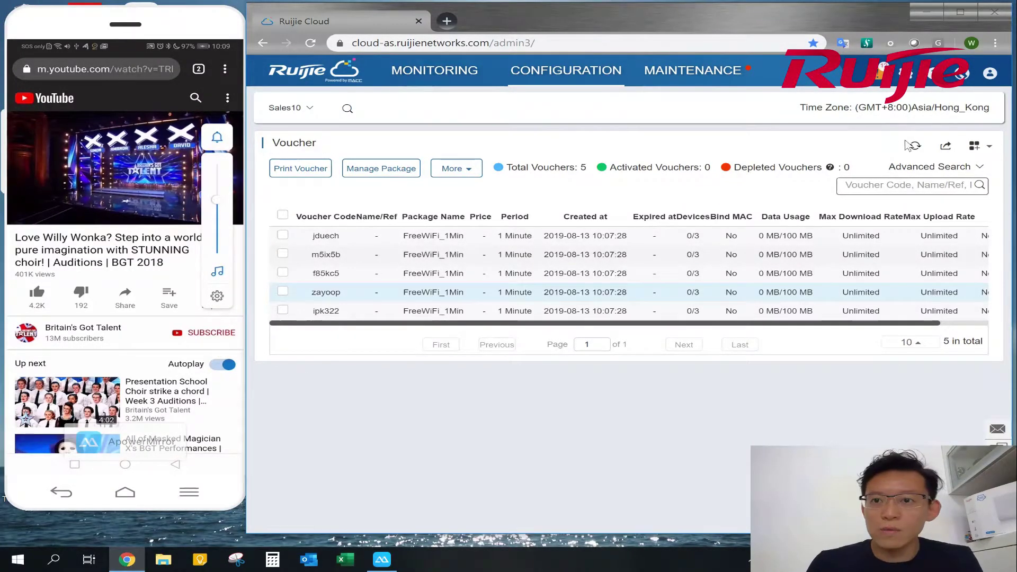
click(915, 148)
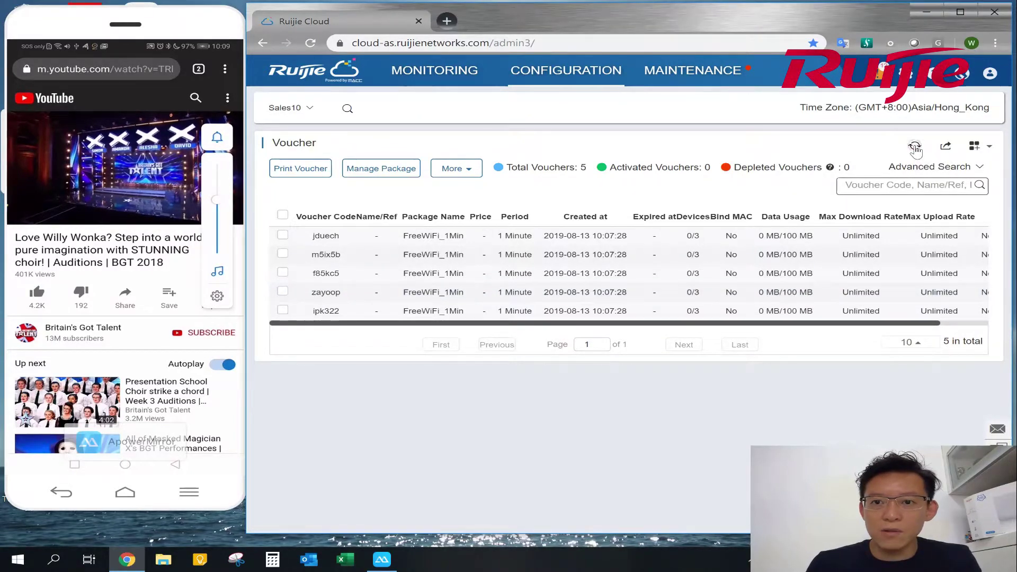
click(915, 147)
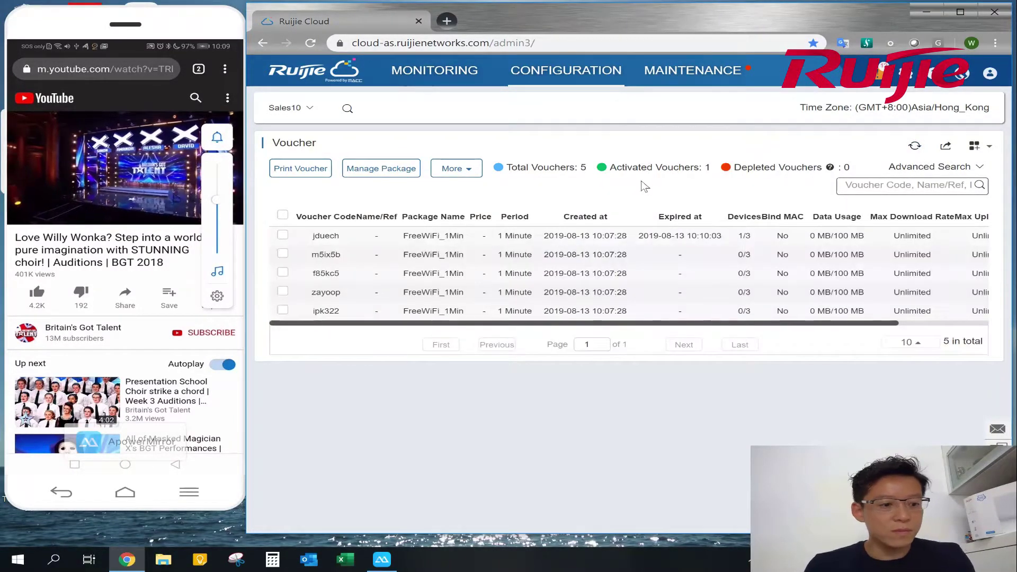
click(157, 163)
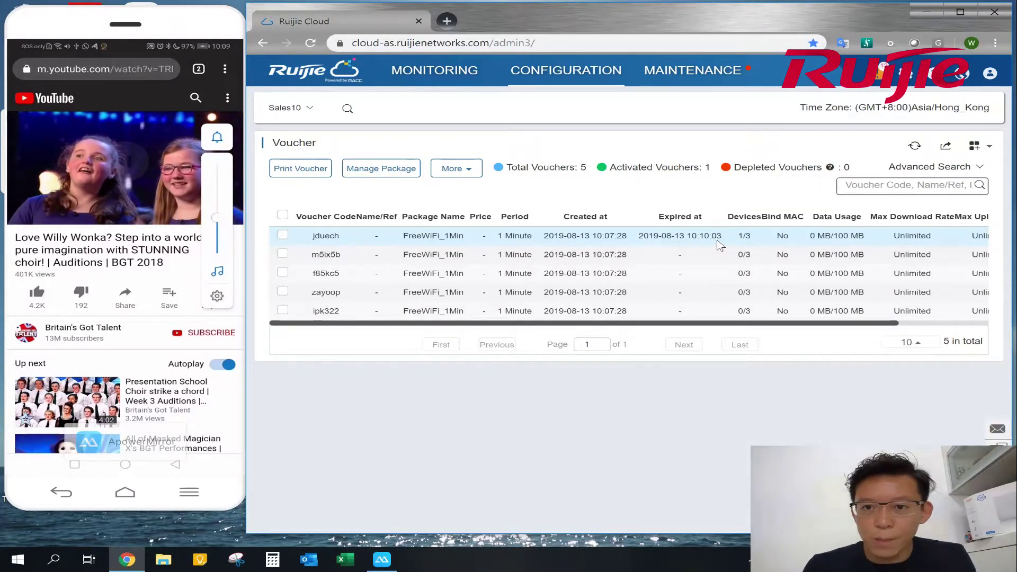
click(915, 146)
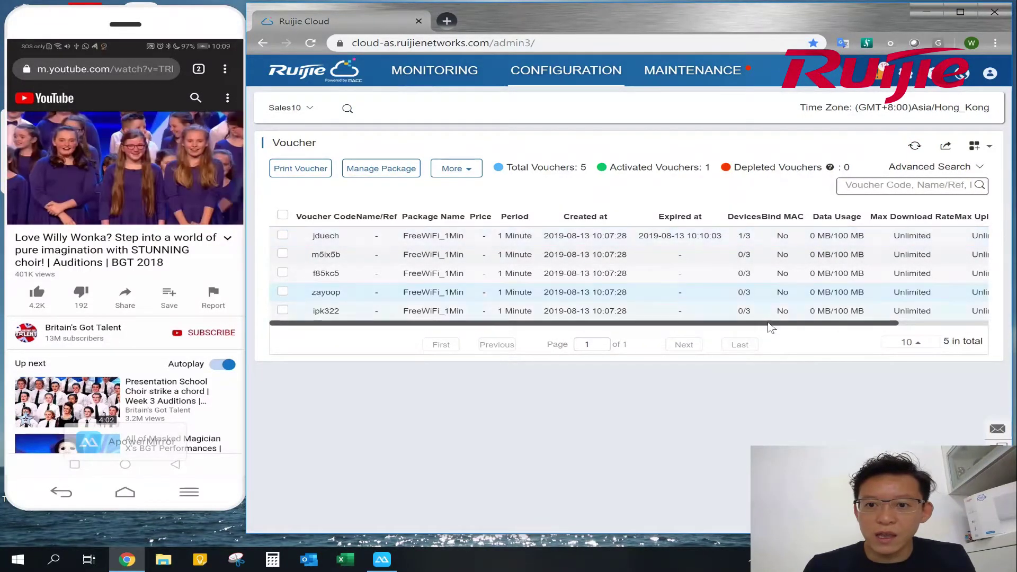
mouse_move(857, 323)
mouse_down()
mouse_move(865, 339)
mouse_move(890, 339)
mouse_up()
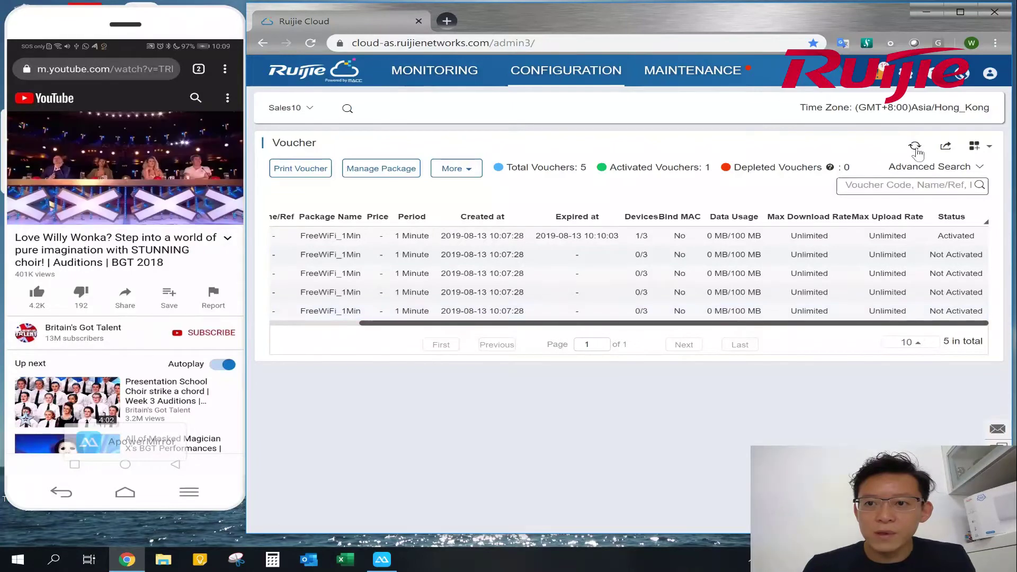
click(915, 147)
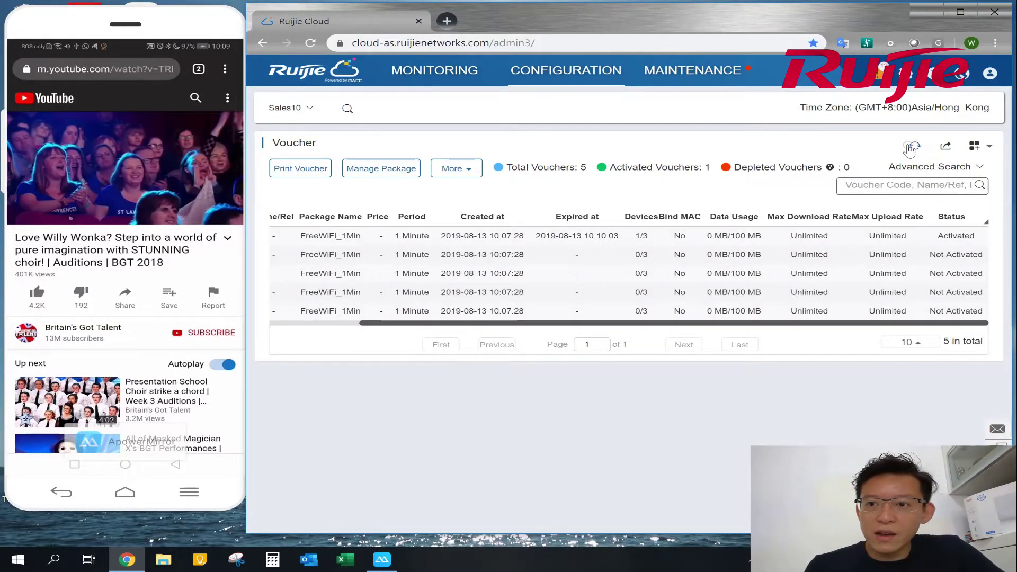
click(915, 146)
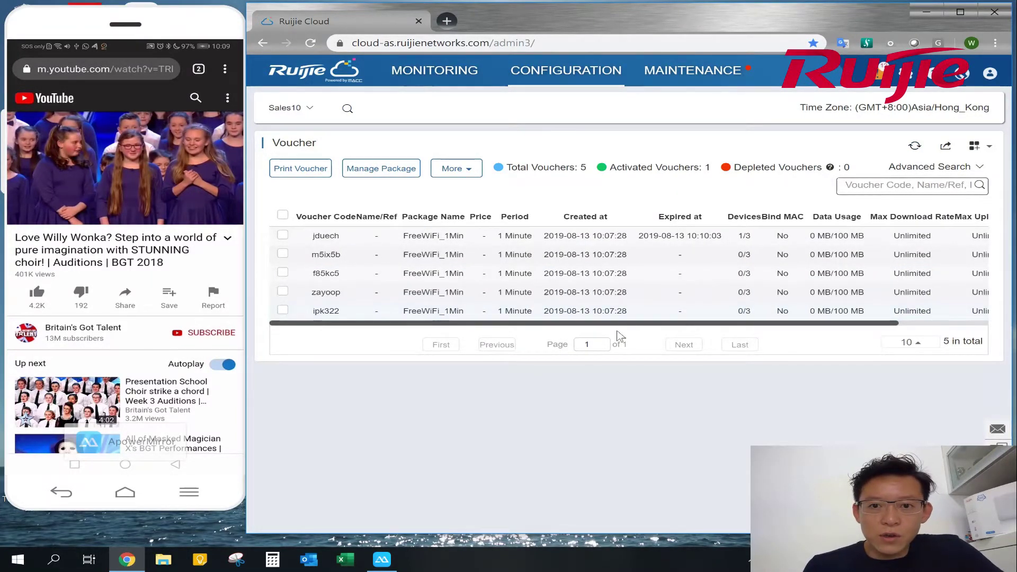
drag(620, 323, 801, 325)
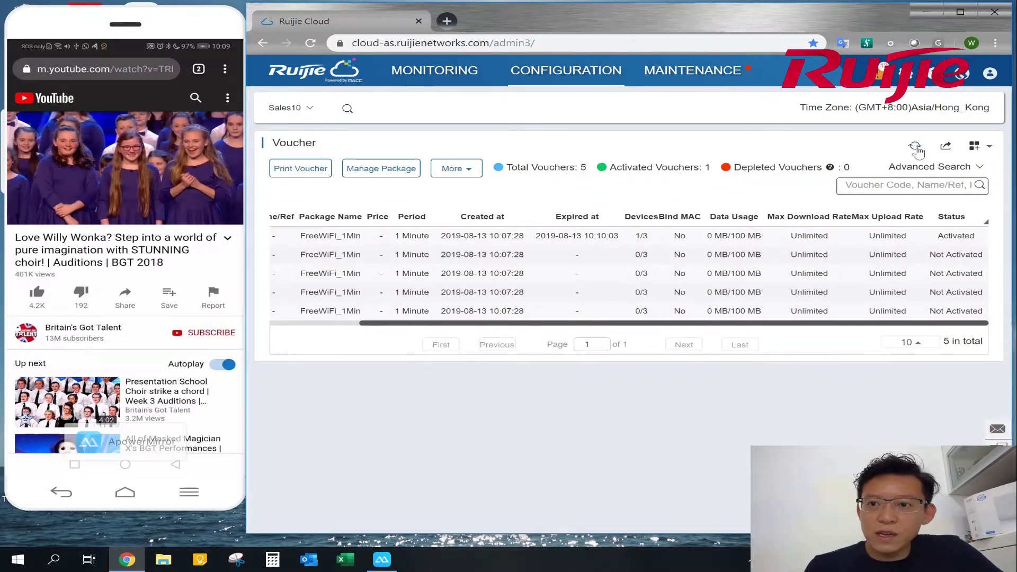
click(916, 148)
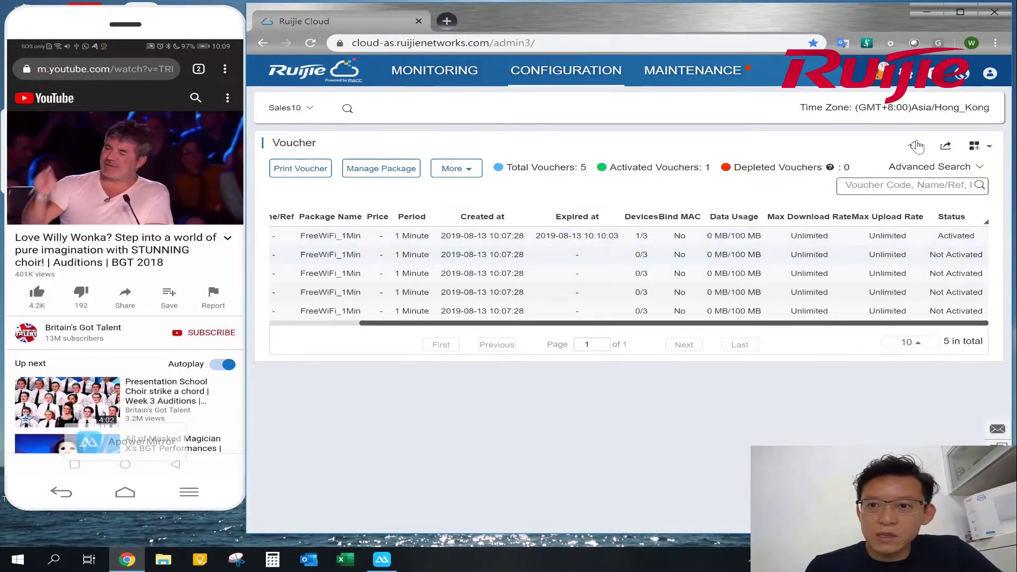
click(916, 146)
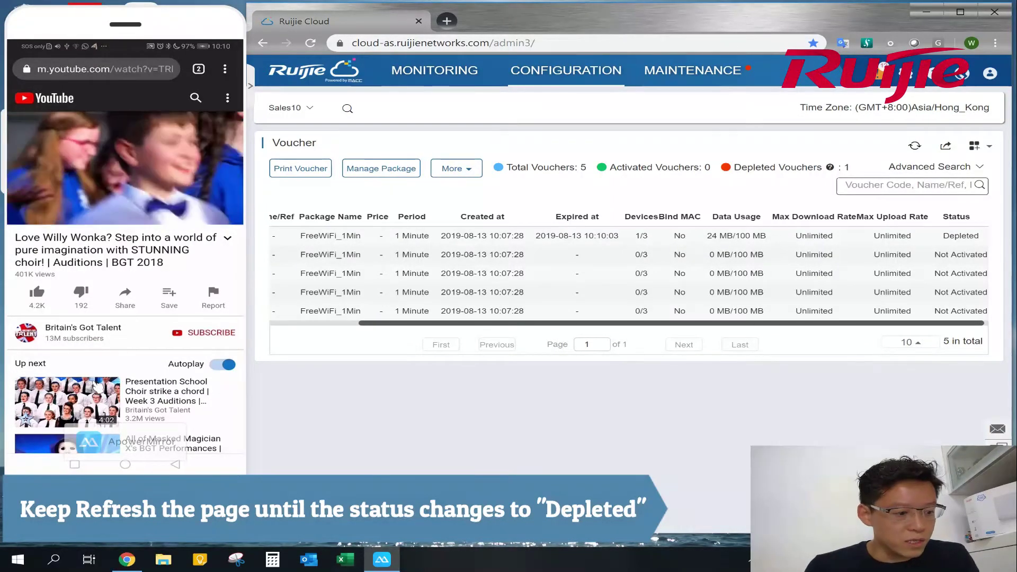
- Open another video in the phone's YouTube to confirm it is offline, then refocus the voucher list
scroll(98, 388, down, 5)
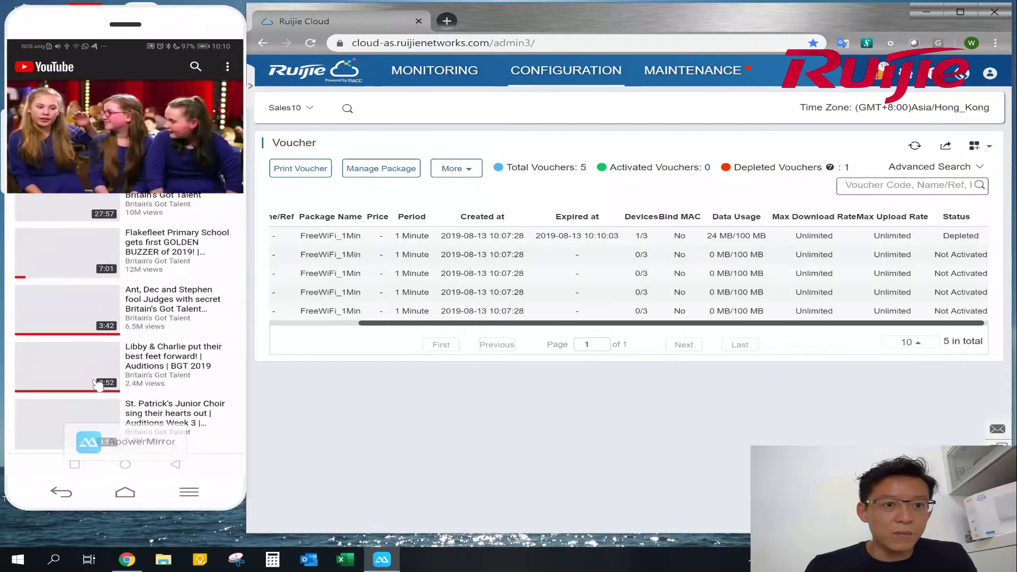
click(98, 385)
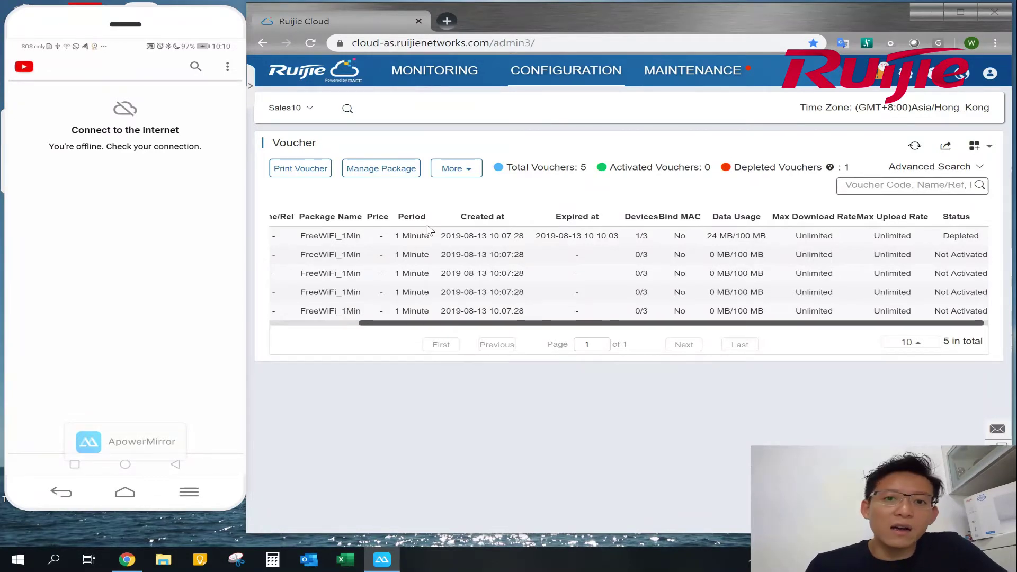
click(458, 326)
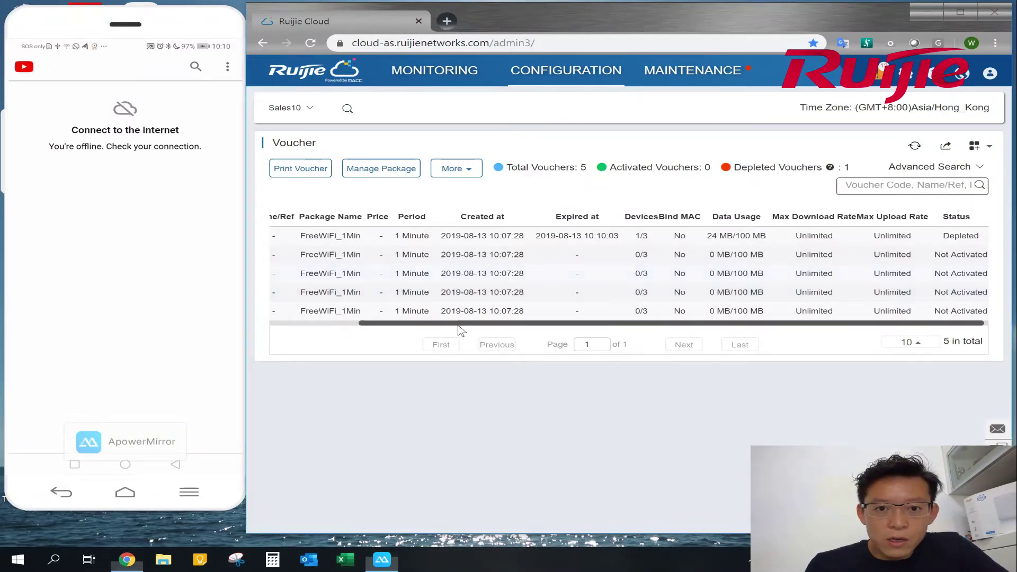
- Scroll the voucher table fully left to show all five voucher codes again
click(313, 324)
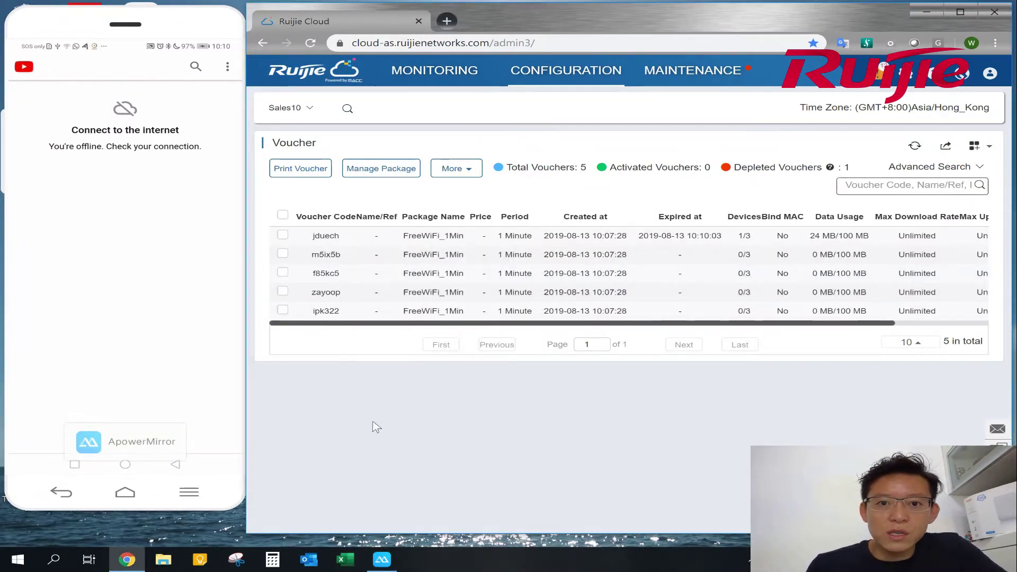